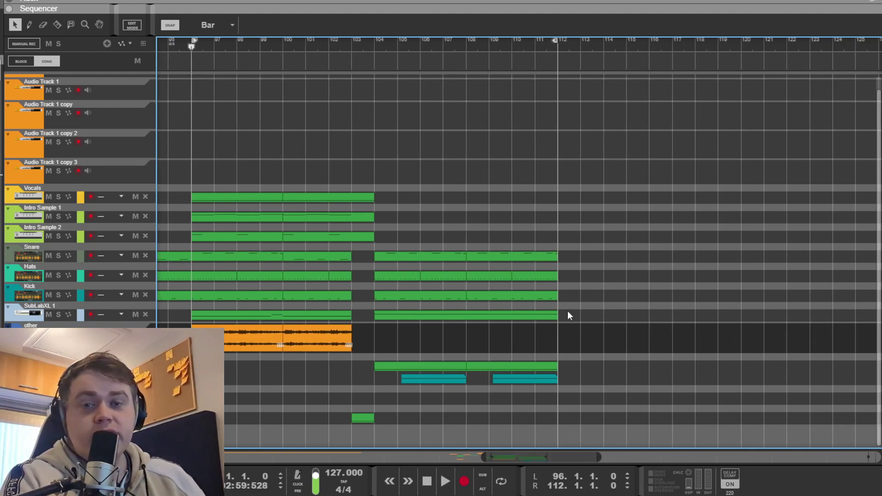
Step: Select the clip groups starting at bars 96 and 104 in turn, then audition the section from bar 96 to 112
{"action": "left_click_drag", "start_coordinate": [217, 131], "coordinate": [322, 372]}
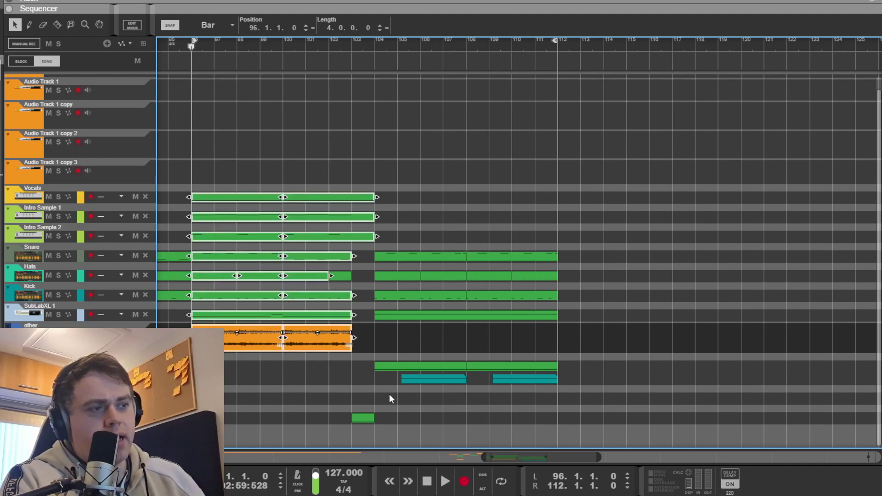
{"action": "left_click_drag", "start_coordinate": [392, 395], "coordinate": [608, 188]}
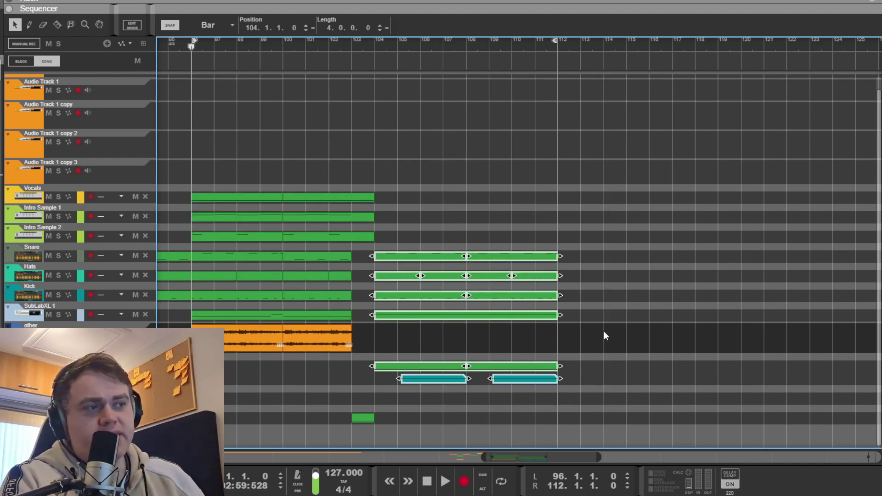
{"action": "mouse_move", "coordinate": [591, 386]}
{"action": "left_mouse_down"}
{"action": "mouse_move", "coordinate": [393, 232]}
{"action": "mouse_move", "coordinate": [429, 284]}
{"action": "mouse_move", "coordinate": [594, 403]}
{"action": "left_mouse_up"}
{"action": "left_click", "coordinate": [525, 220]}
{"action": "key", "text": "space"}
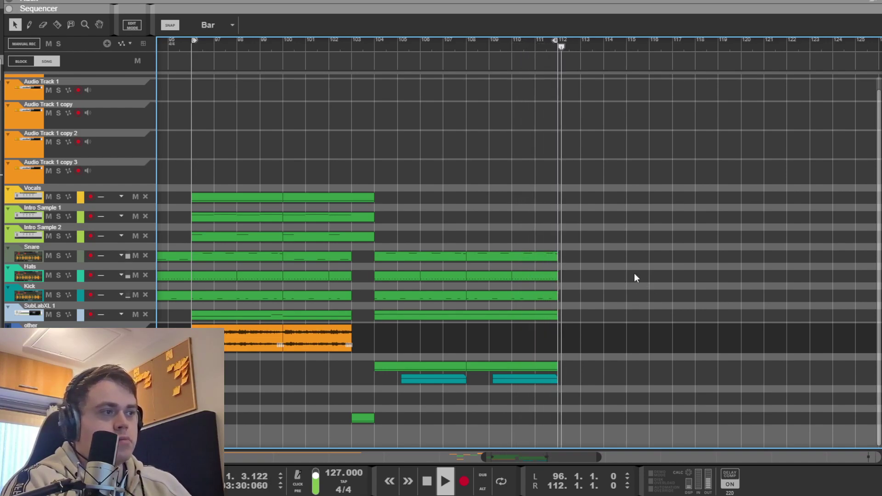
{"action": "key", "text": "space"}
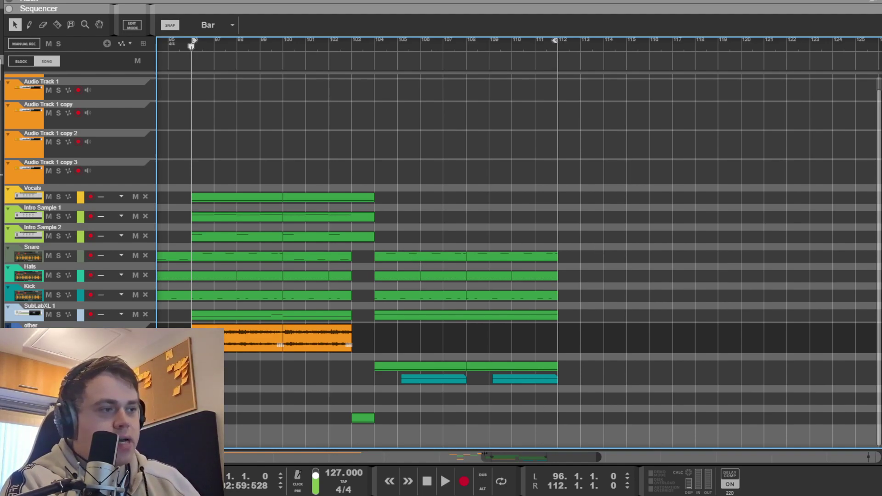
Step: Solo the Vocals channel, play it from bar 96 and examine its Mimic sampler settings in the rack
{"action": "left_click_drag", "start_coordinate": [499, 455], "coordinate": [491, 454]}
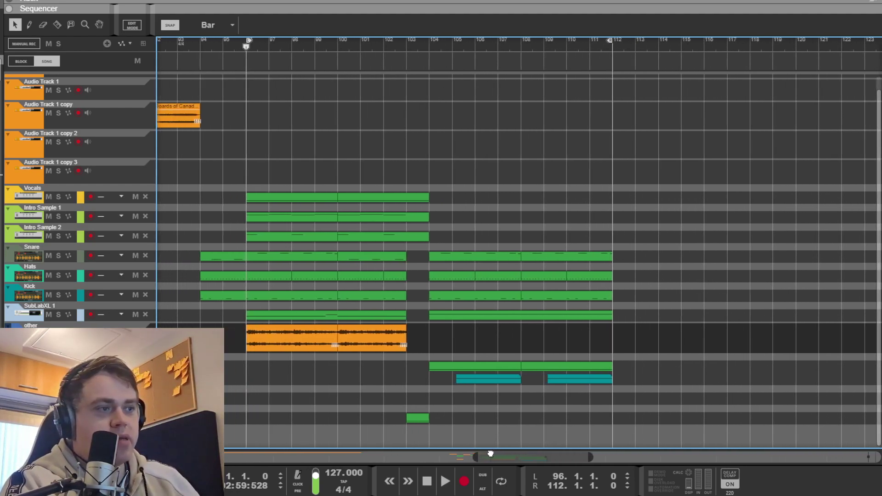
{"action": "key", "text": "F5"}
{"action": "left_click", "coordinate": [417, 310]}
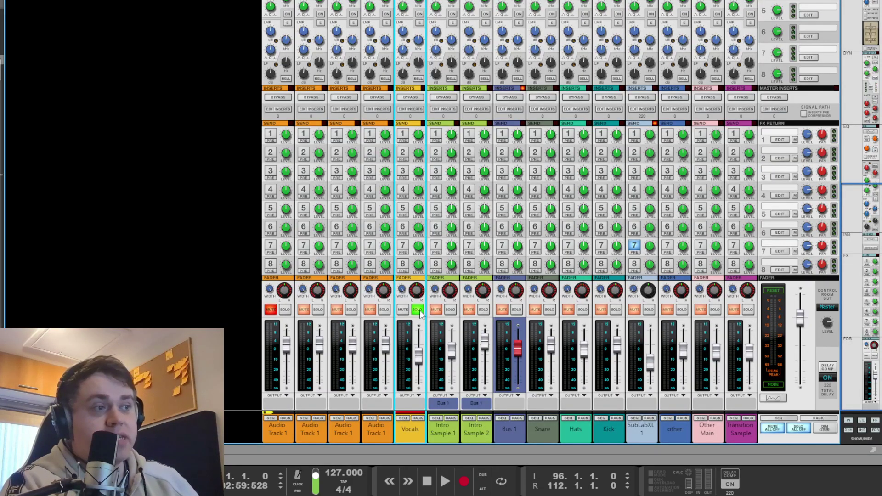
{"action": "key", "text": "space"}
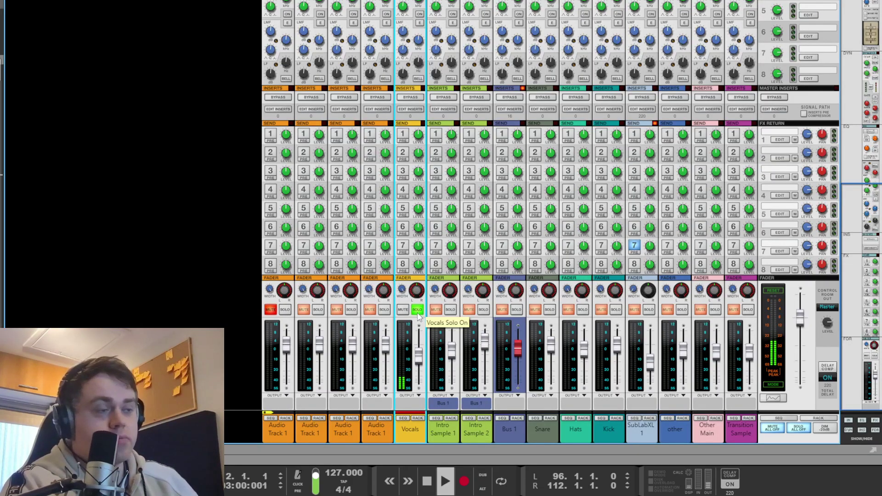
{"action": "key", "text": "F7"}
{"action": "key", "text": "F6"}
{"action": "scroll", "coordinate": [313, 291], "scroll_direction": "down", "scroll_amount": 3}
{"action": "scroll", "coordinate": [313, 292], "scroll_direction": "up", "scroll_amount": 5}
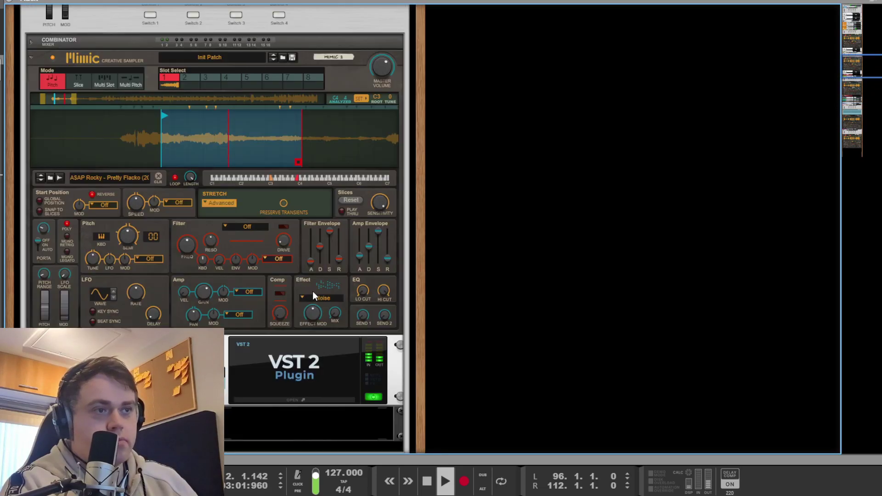
{"action": "scroll", "coordinate": [310, 289], "scroll_direction": "down", "scroll_amount": 10}
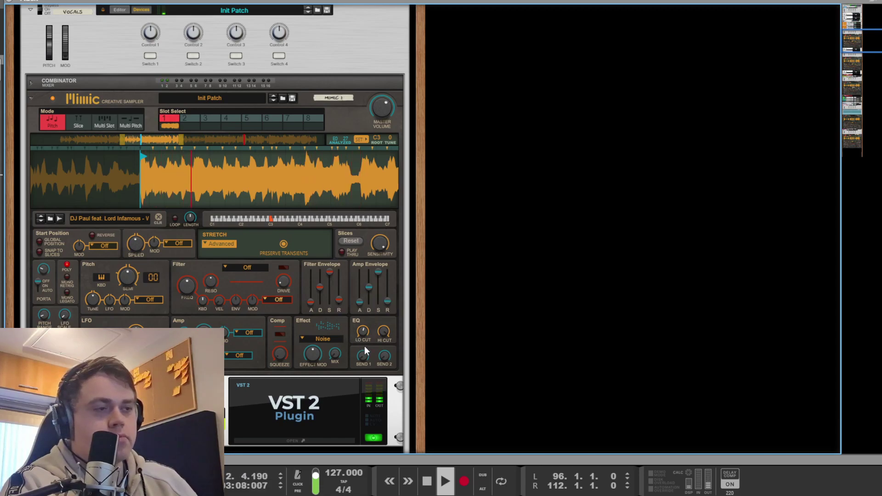
{"action": "key", "text": "space"}
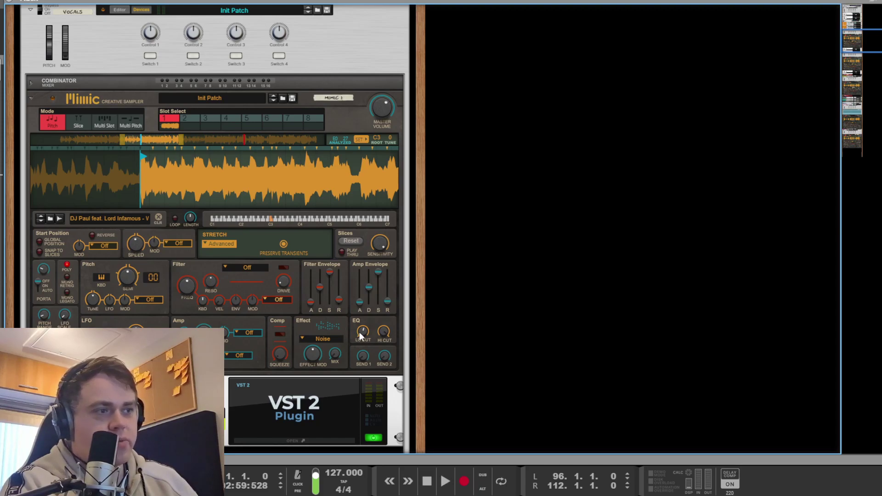
Step: Open the FabFilter Pro-Q on the Vocals chain, inspect its Phone preset curve and return to the rack
{"action": "left_click", "coordinate": [294, 441]}
{"action": "left_click_drag", "start_coordinate": [87, 153], "coordinate": [255, 57]}
{"action": "left_click_drag", "start_coordinate": [83, 1], "coordinate": [175, 39]}
{"action": "left_click_drag", "start_coordinate": [340, 201], "coordinate": [208, 118]}
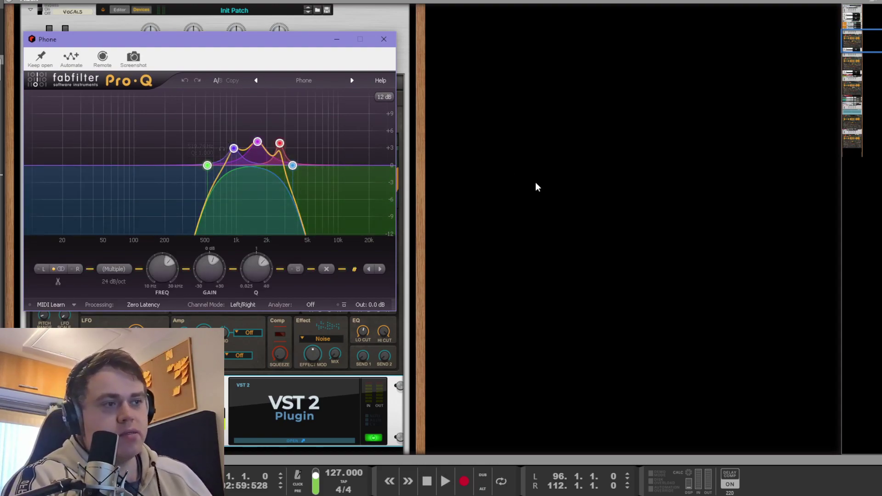
{"action": "left_click", "coordinate": [550, 222]}
{"action": "scroll", "coordinate": [460, 276], "scroll_direction": "down", "scroll_amount": 3}
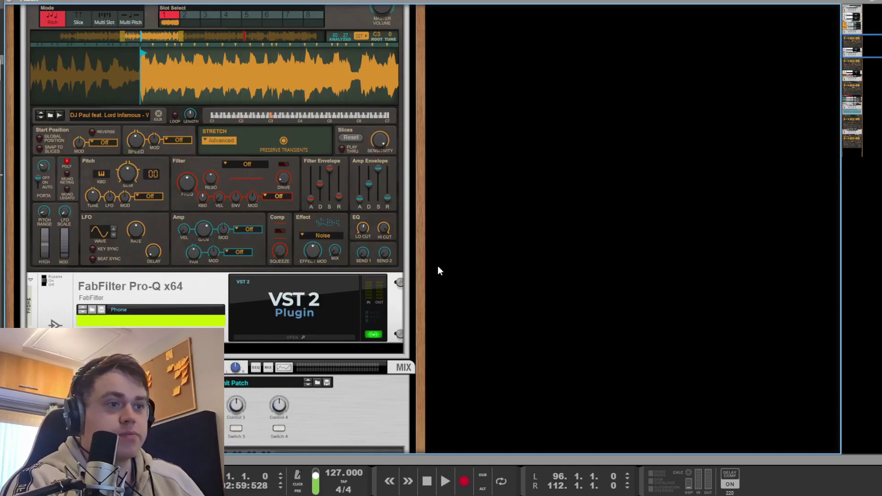
Step: Turn off the solo on the Vocals channel in the mixer
{"action": "key", "text": "space"}
{"action": "key", "text": "F5"}
{"action": "key", "text": "space"}
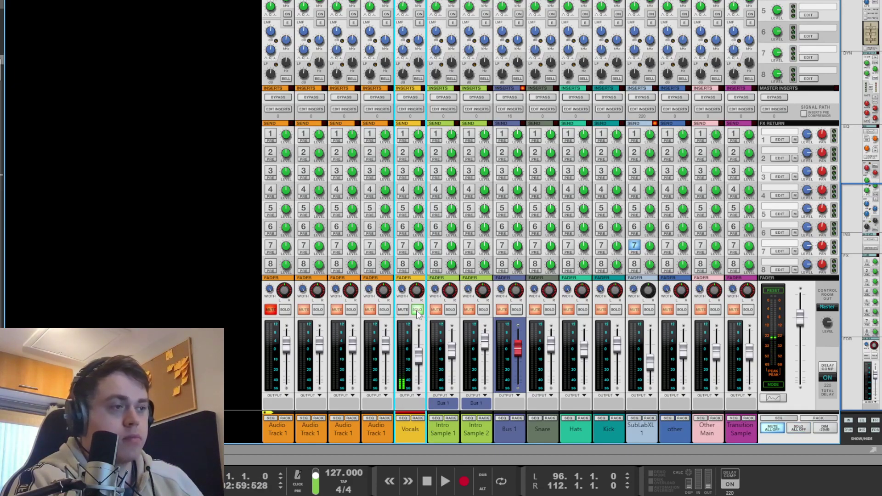
{"action": "key", "text": "F7"}
{"action": "key", "text": "F5"}
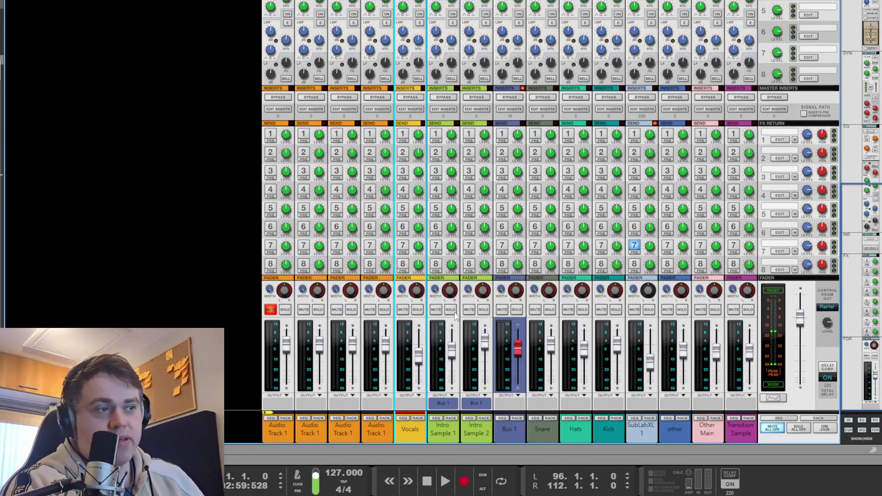
Step: Solo Bus 1 and Intro Sample 1, play them from bar 96 and examine the looped, reversed sample in Mimic
{"action": "left_click", "coordinate": [516, 309]}
{"action": "key", "text": "space"}
{"action": "left_click", "coordinate": [450, 310]}
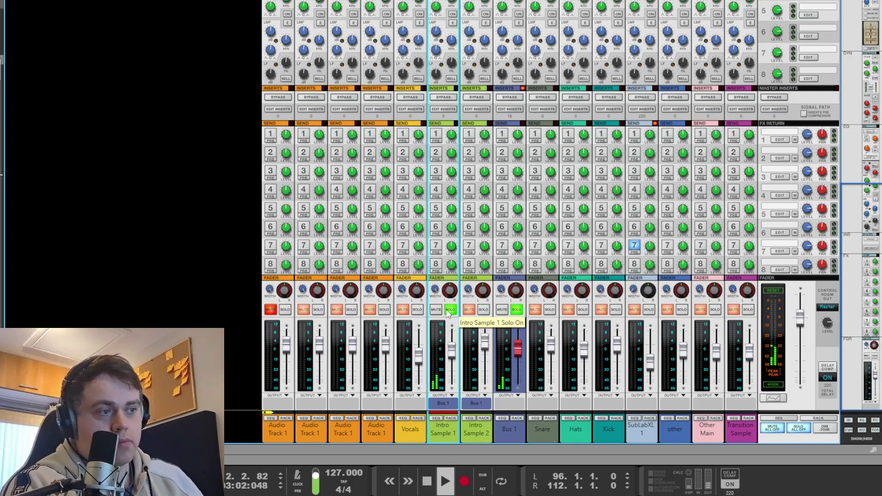
{"action": "key", "text": "F6"}
{"action": "scroll", "coordinate": [280, 230], "scroll_direction": "down", "scroll_amount": 8}
{"action": "scroll", "coordinate": [281, 231], "scroll_direction": "up", "scroll_amount": 4}
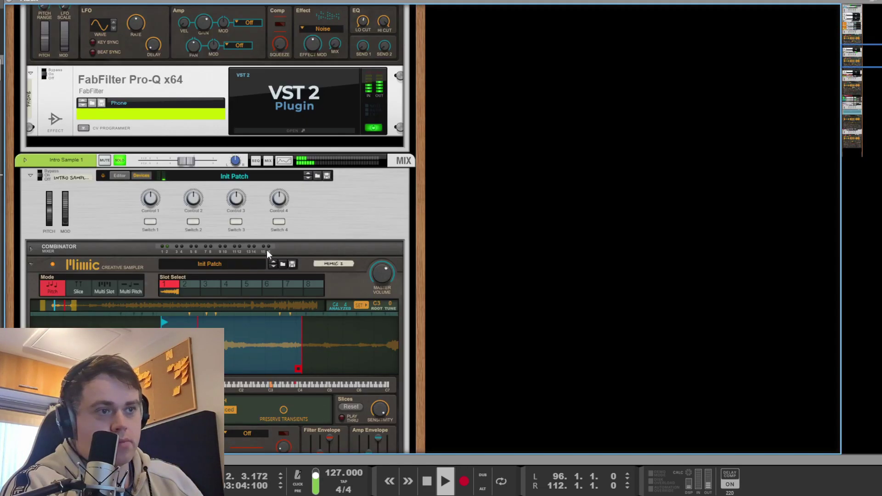
{"action": "scroll", "coordinate": [273, 250], "scroll_direction": "down", "scroll_amount": 3}
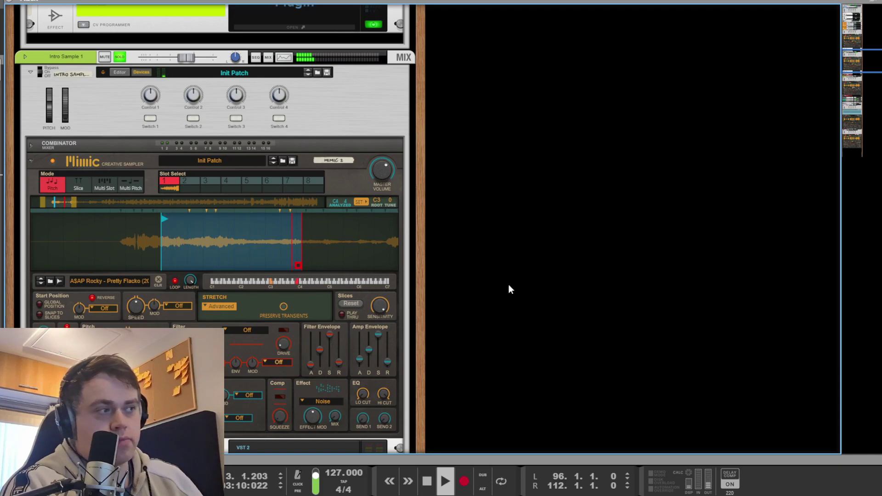
{"action": "key", "text": "space"}
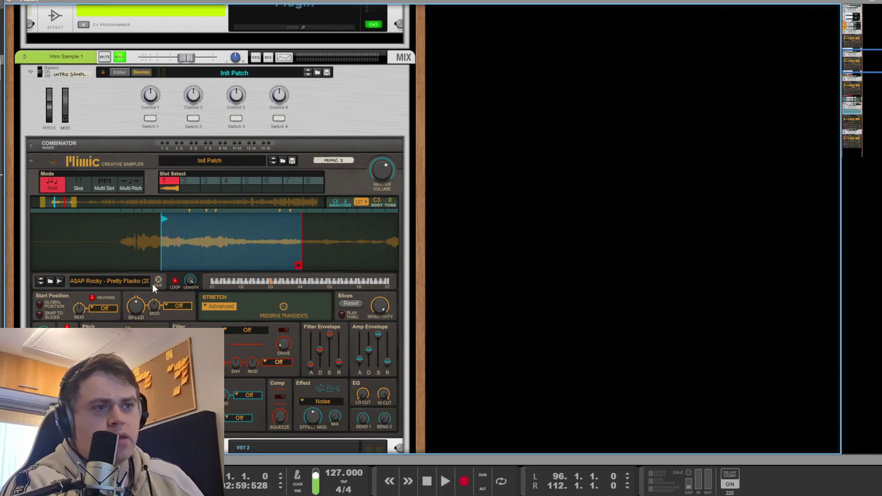
{"action": "mouse_move", "coordinate": [164, 255]}
{"action": "left_mouse_down"}
{"action": "mouse_move", "coordinate": [234, 243]}
{"action": "mouse_move", "coordinate": [237, 235]}
{"action": "mouse_move", "coordinate": [242, 249]}
{"action": "mouse_move", "coordinate": [171, 241]}
{"action": "mouse_move", "coordinate": [177, 257]}
{"action": "left_mouse_up"}
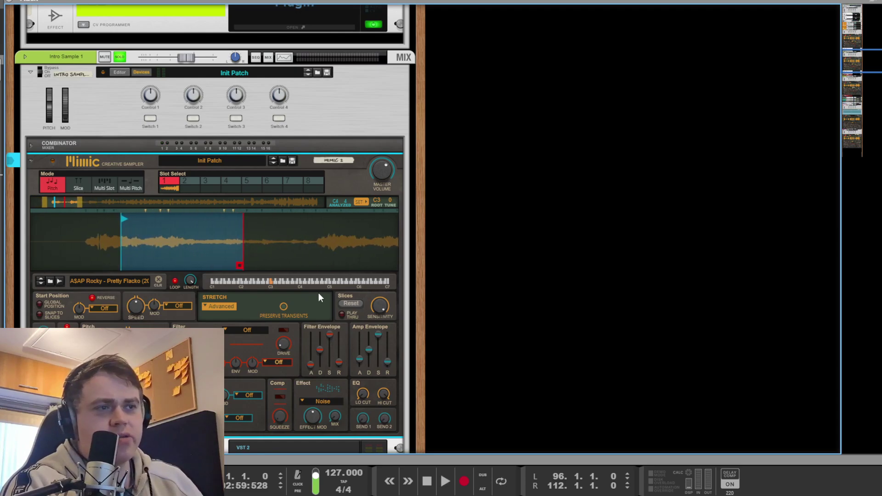
Step: Switch the solo from Intro Sample 1 to Intro Sample 2, play it and examine its Mimic sampler in the rack
{"action": "key", "text": "F5"}
{"action": "key", "text": "space"}
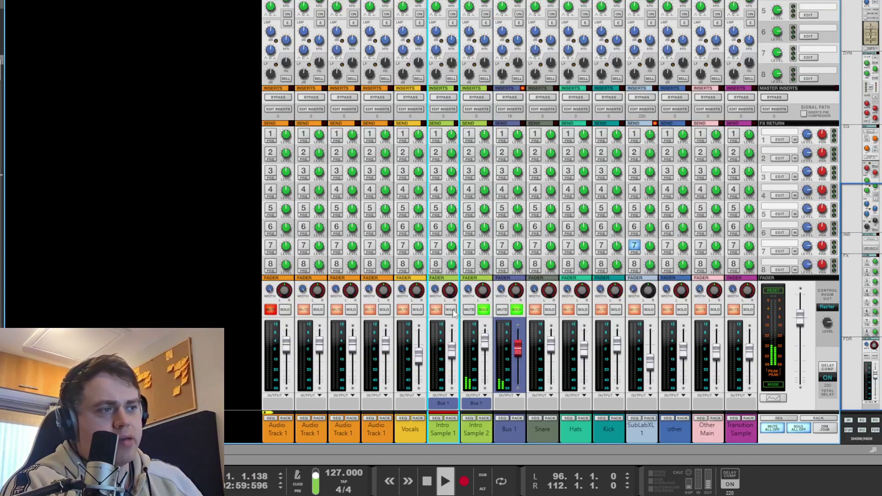
{"action": "key", "text": "F6"}
{"action": "scroll", "coordinate": [256, 283], "scroll_direction": "down", "scroll_amount": 10}
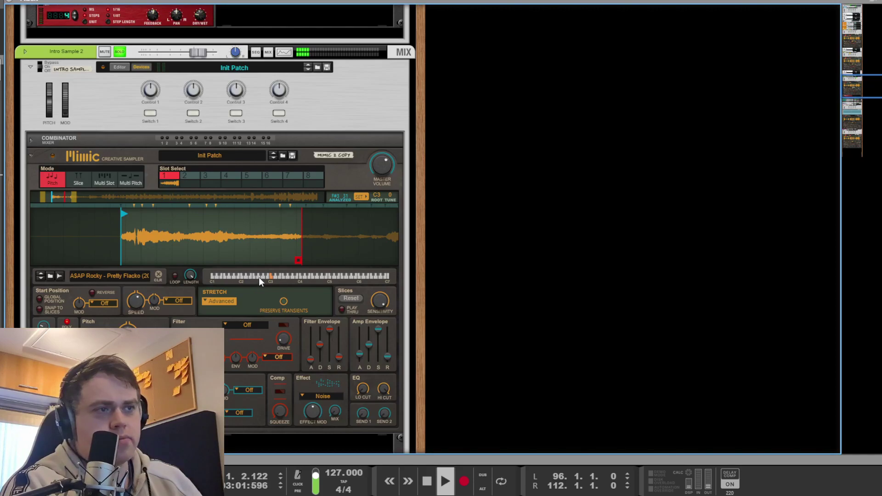
{"action": "key", "text": "space"}
{"action": "key", "text": "space"}
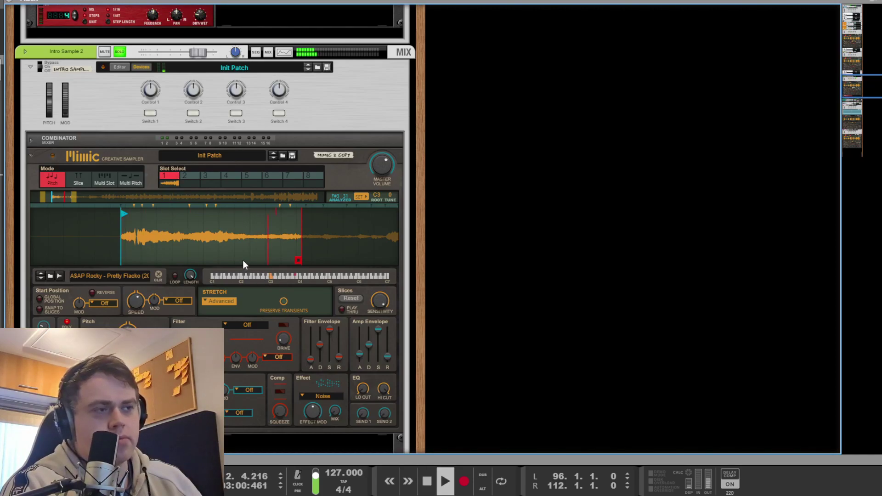
{"action": "key", "text": "space"}
Step: Clear the solos on Intro Sample 2 and Bus 1 and play the full mix from bar 96
{"action": "key", "text": "F5"}
{"action": "left_click", "coordinate": [483, 311]}
{"action": "left_click", "coordinate": [513, 313]}
{"action": "key", "text": "space"}
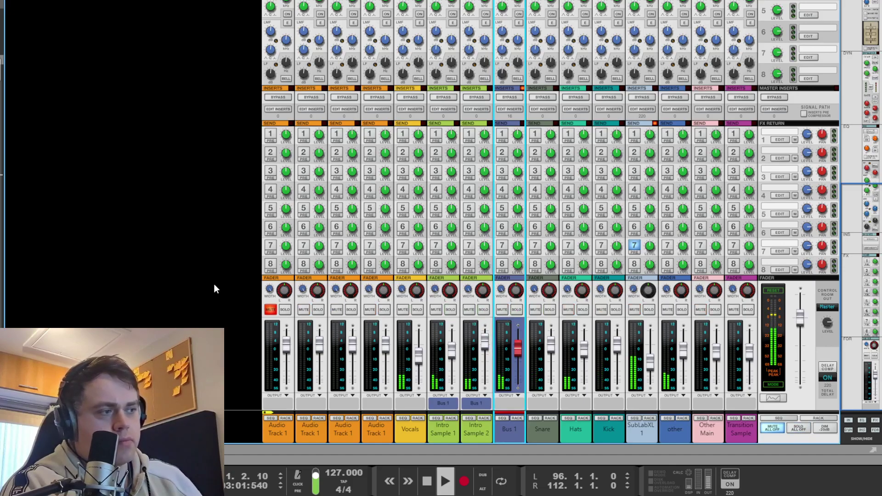
Step: Solo the "other" channel and listen to it while following playback in the sequencer
{"action": "left_click", "coordinate": [679, 311]}
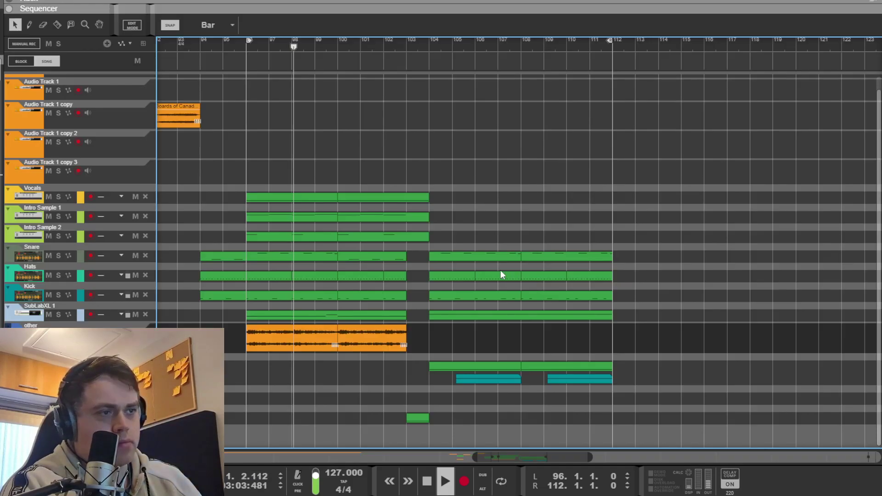
{"action": "key", "text": "F7"}
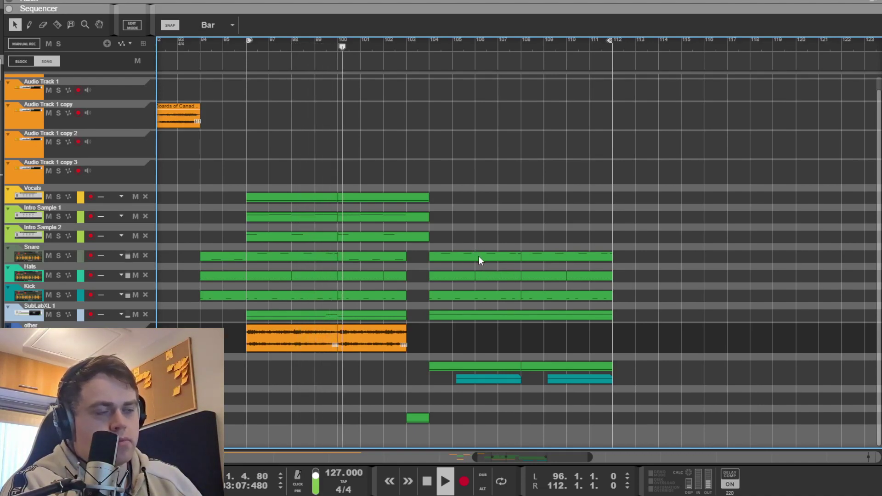
{"action": "key", "text": "space"}
Step: Select the two audio clips on the "other" track from bar 96 and replay them soloed
{"action": "left_click_drag", "start_coordinate": [297, 362], "coordinate": [313, 391]}
{"action": "left_click_drag", "start_coordinate": [380, 346], "coordinate": [380, 347]}
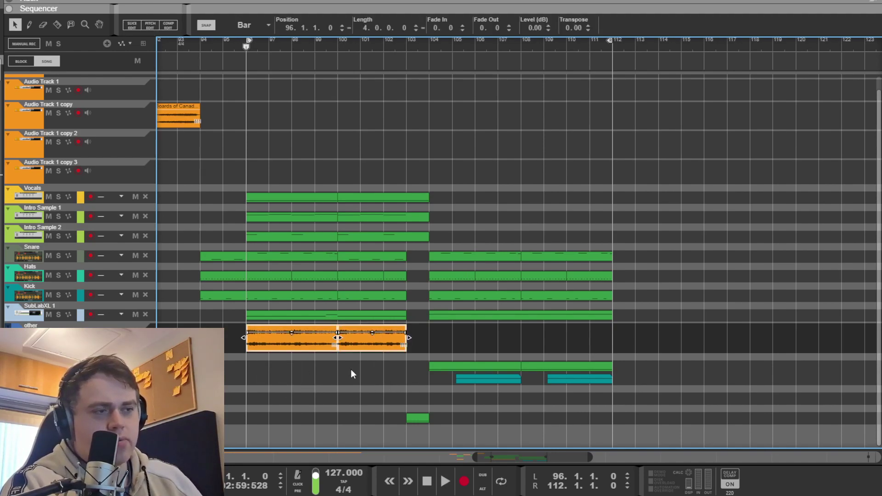
{"action": "key", "text": "h"}
{"action": "key", "text": "h"}
{"action": "key", "text": "h"}
{"action": "key", "text": "space"}
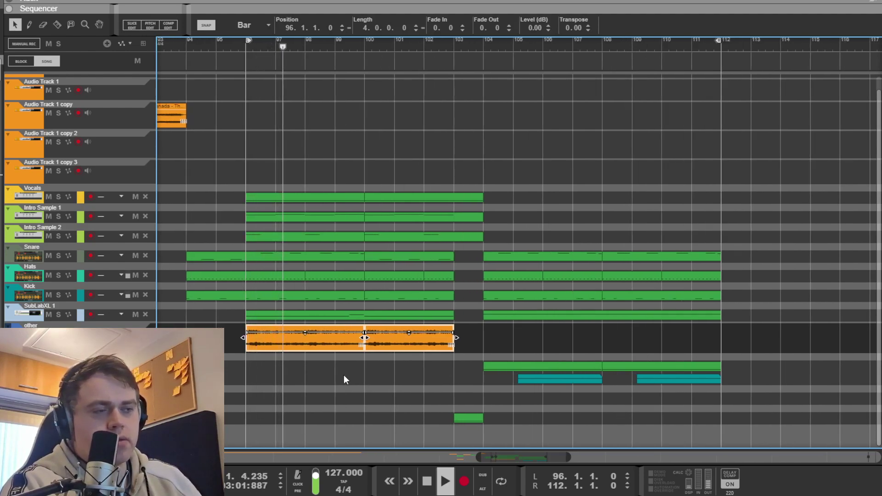
{"action": "key", "text": "space"}
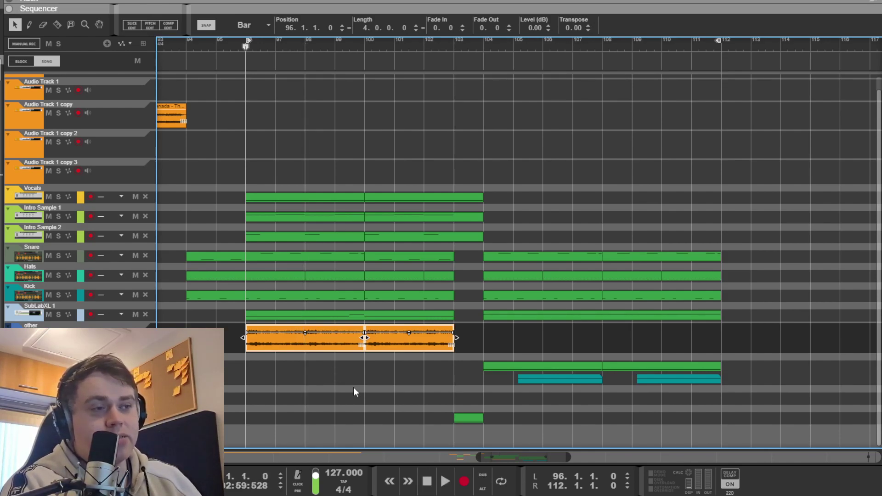
{"action": "key", "text": "space"}
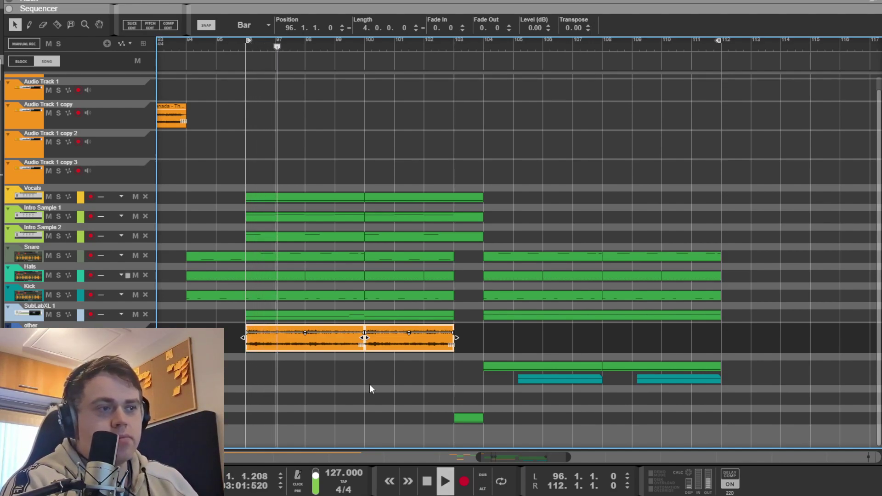
{"action": "key", "text": "space"}
Step: Turn off the solo on the "other" channel and play the full mix while viewing the rack devices
{"action": "key", "text": "F5"}
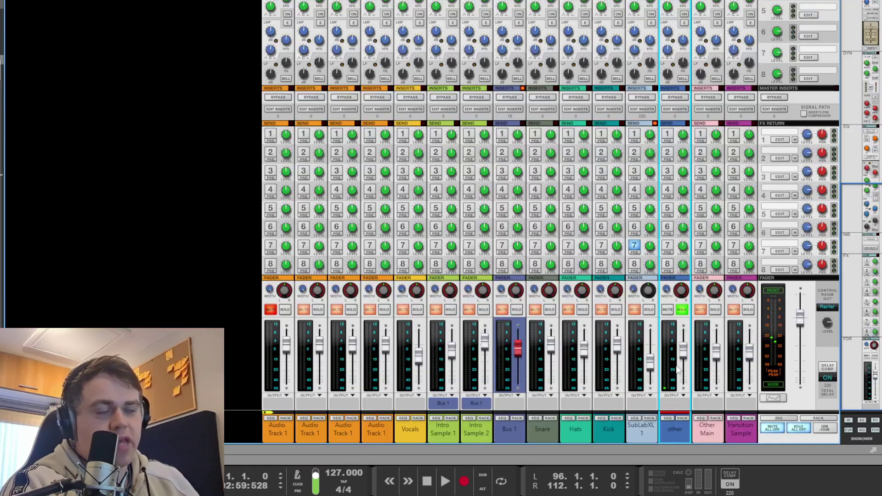
{"action": "left_click", "coordinate": [683, 310]}
{"action": "key", "text": "space"}
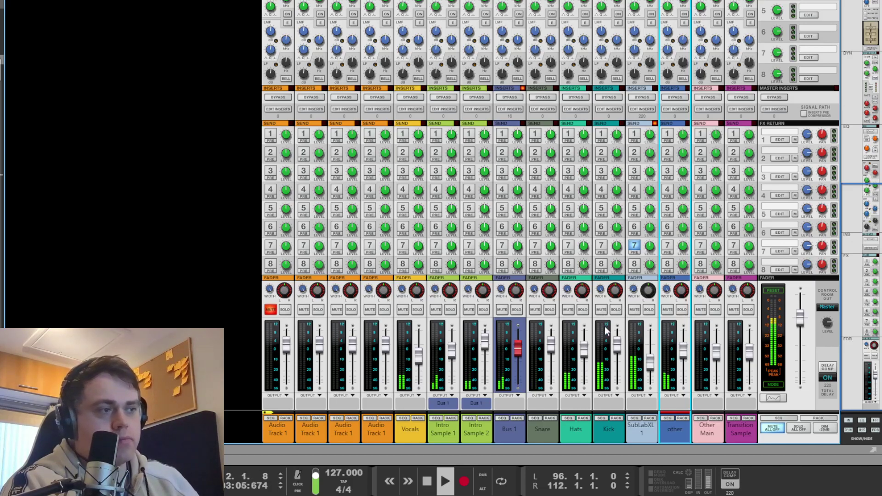
{"action": "key", "text": "F6"}
{"action": "scroll", "coordinate": [550, 271], "scroll_direction": "down", "scroll_amount": 3}
{"action": "scroll", "coordinate": [551, 271], "scroll_direction": "up", "scroll_amount": 2}
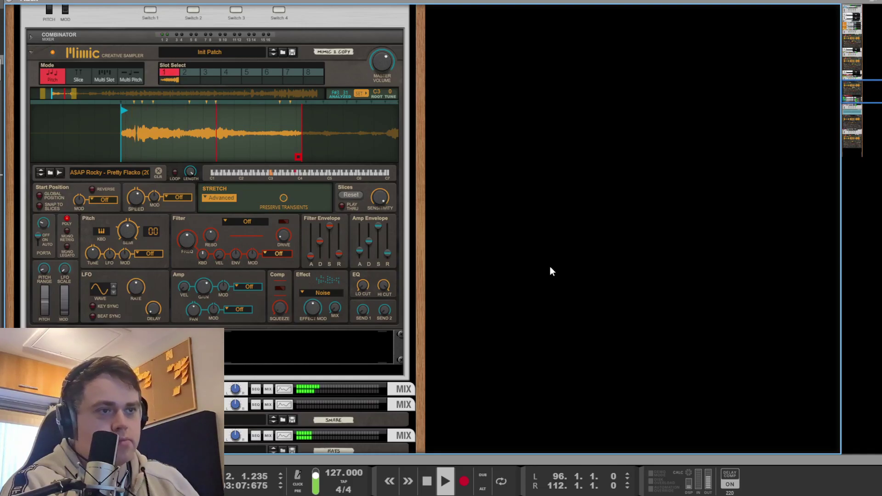
{"action": "key", "text": "space"}
Step: Open the HalfTime plugin on the Intro Sample 1 chain, inspect its settings and play the song from bar 96
{"action": "scroll", "coordinate": [489, 303], "scroll_direction": "up", "scroll_amount": 5}
{"action": "scroll", "coordinate": [97, 255], "scroll_direction": "up", "scroll_amount": 3}
{"action": "scroll", "coordinate": [96, 252], "scroll_direction": "down", "scroll_amount": 5}
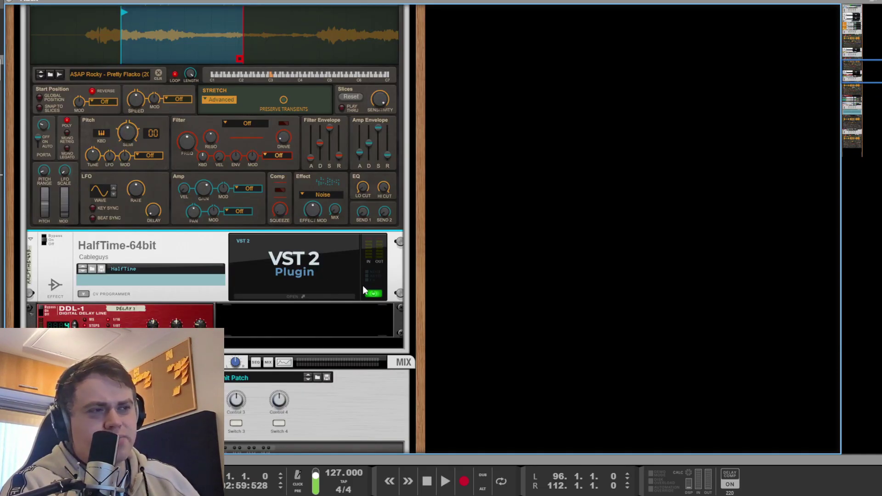
{"action": "double_click", "coordinate": [292, 260]}
{"action": "left_click_drag", "start_coordinate": [465, 108], "coordinate": [122, 95]}
{"action": "key", "text": "space"}
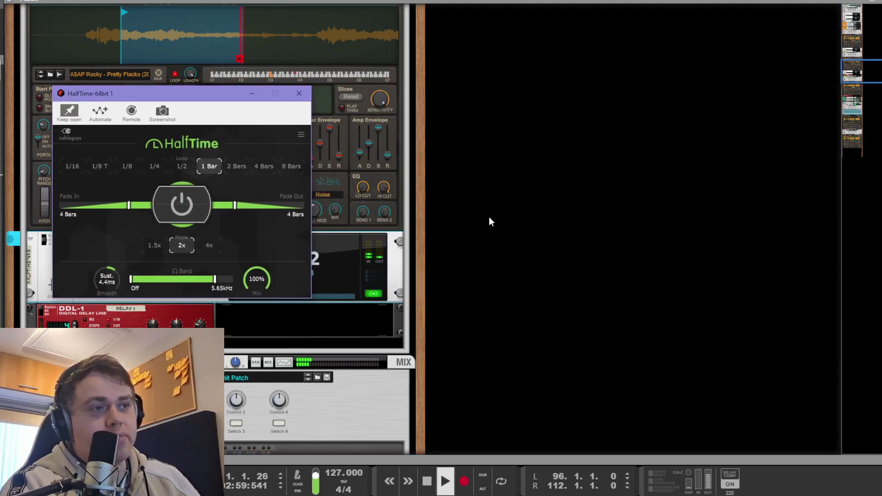
{"action": "left_click", "coordinate": [490, 222]}
{"action": "scroll", "coordinate": [503, 232], "scroll_direction": "up", "scroll_amount": 3}
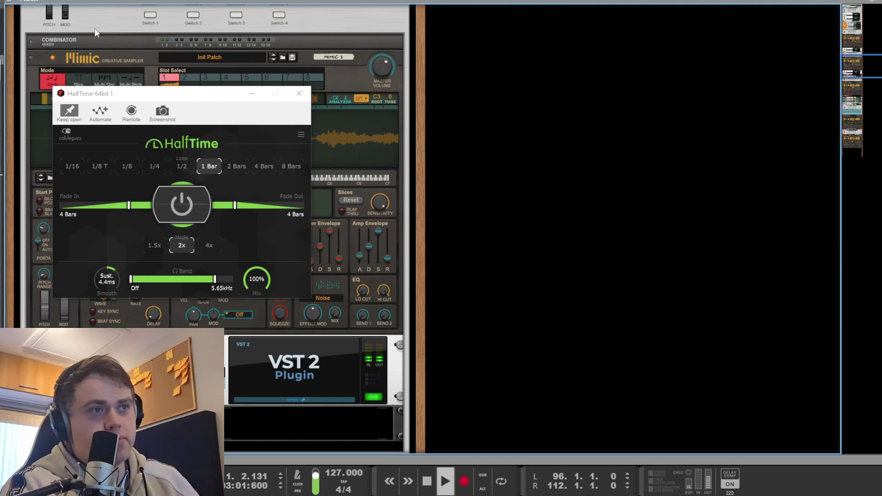
Step: Solo Intro Sample 1 briefly during playback, turn the solo off, stop the song and close the HalfTime plugin
{"action": "scroll", "coordinate": [92, 29], "scroll_direction": "up", "scroll_amount": 3}
{"action": "left_click", "coordinate": [121, 57]}
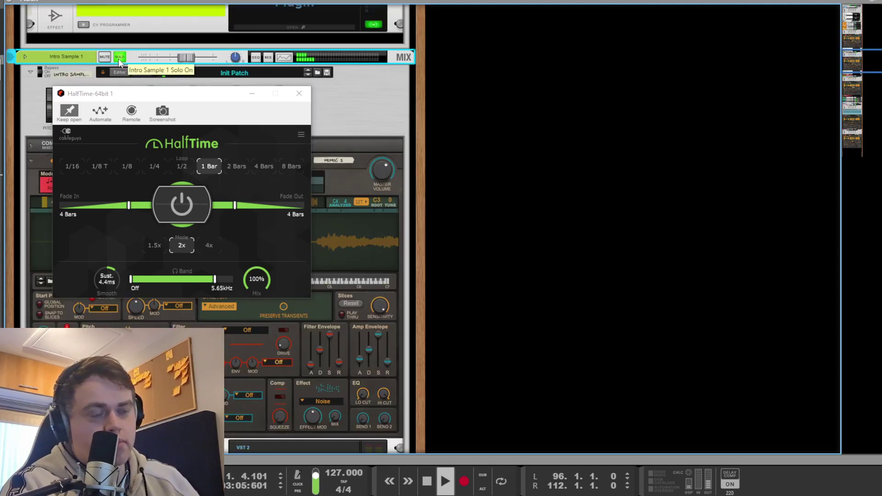
{"action": "left_click", "coordinate": [119, 59]}
{"action": "key", "text": "space"}
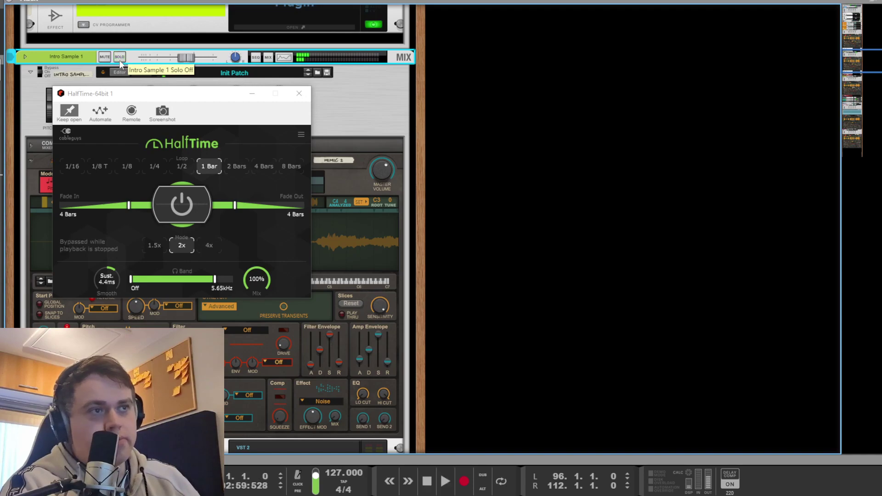
{"action": "left_click", "coordinate": [299, 94]}
{"action": "left_click", "coordinate": [633, 218]}
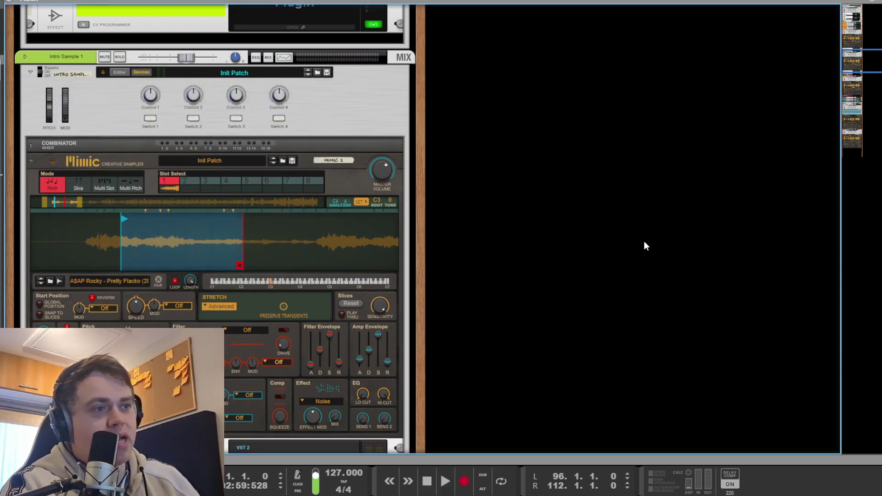
Step: Examine the looped region in the Intro Sample 1 Mimic waveform at a wider zoom and briefly view the chain's HalfTime plugin
{"action": "left_click_drag", "start_coordinate": [291, 239], "coordinate": [284, 213]}
{"action": "left_click_drag", "start_coordinate": [241, 237], "coordinate": [204, 225]}
{"action": "scroll", "coordinate": [55, 234], "scroll_direction": "up", "scroll_amount": 4}
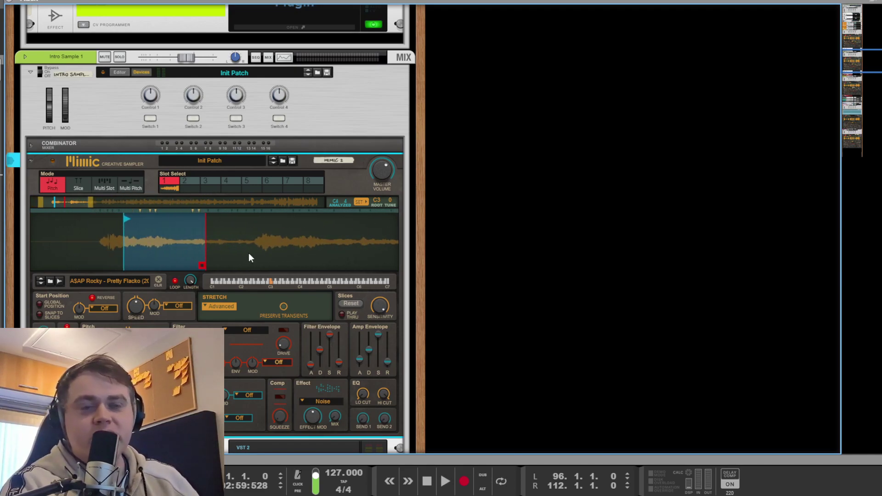
{"action": "scroll", "coordinate": [253, 254], "scroll_direction": "down", "scroll_amount": 3}
{"action": "left_click", "coordinate": [340, 399]}
{"action": "left_click", "coordinate": [536, 200]}
Step: Audition Intro Sample 1 soloed with HalfTime's upper band limit off, return the limit to 5.65 kHz, close the plugin and unsolo
{"action": "scroll", "coordinate": [536, 200], "scroll_direction": "up", "scroll_amount": 3}
{"action": "left_click", "coordinate": [118, 57]}
{"action": "scroll", "coordinate": [278, 197], "scroll_direction": "down", "scroll_amount": 3}
{"action": "left_click", "coordinate": [277, 196]}
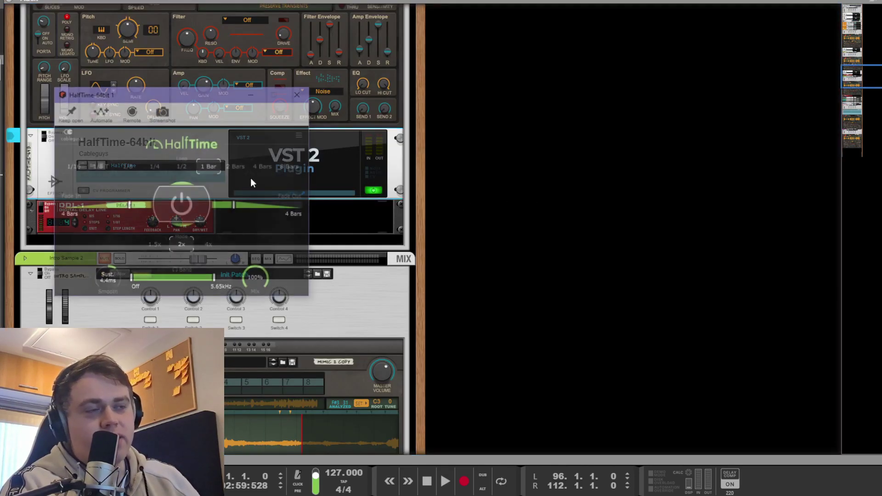
{"action": "key", "text": "space"}
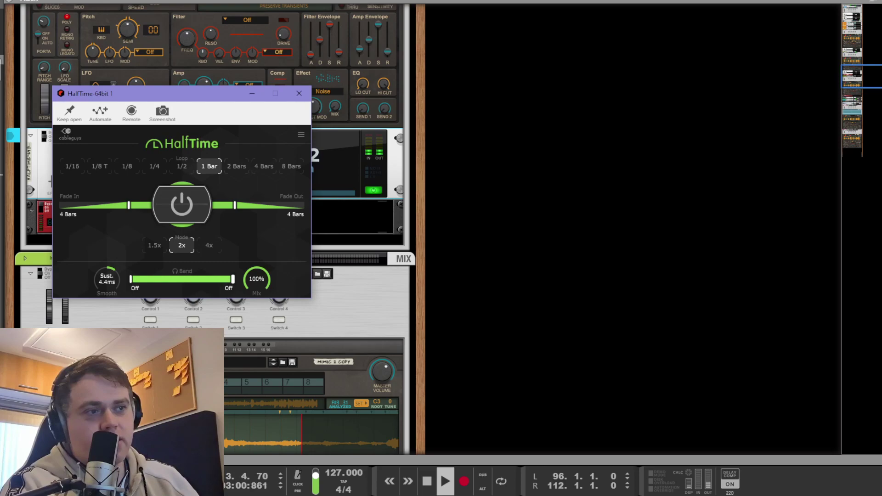
{"action": "left_click_drag", "start_coordinate": [232, 279], "coordinate": [132, 279]}
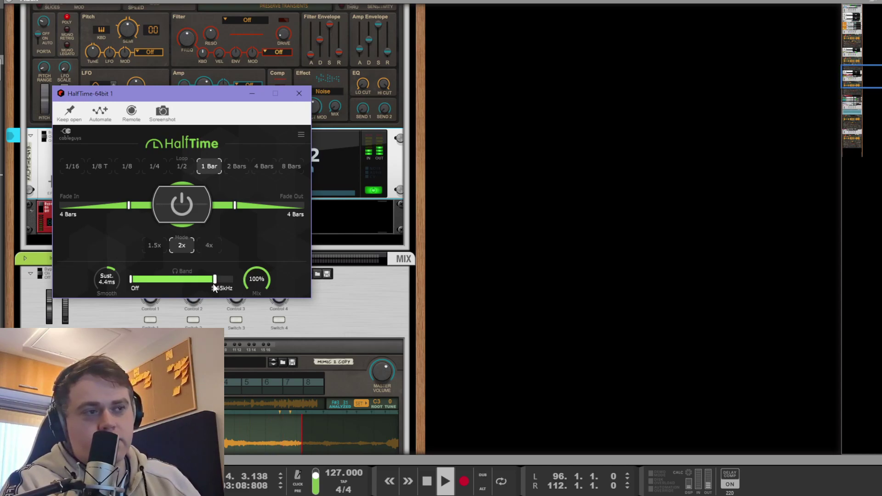
{"action": "left_click", "coordinate": [575, 279]}
{"action": "scroll", "coordinate": [357, 241], "scroll_direction": "up", "scroll_amount": 3}
{"action": "left_click", "coordinate": [121, 61]}
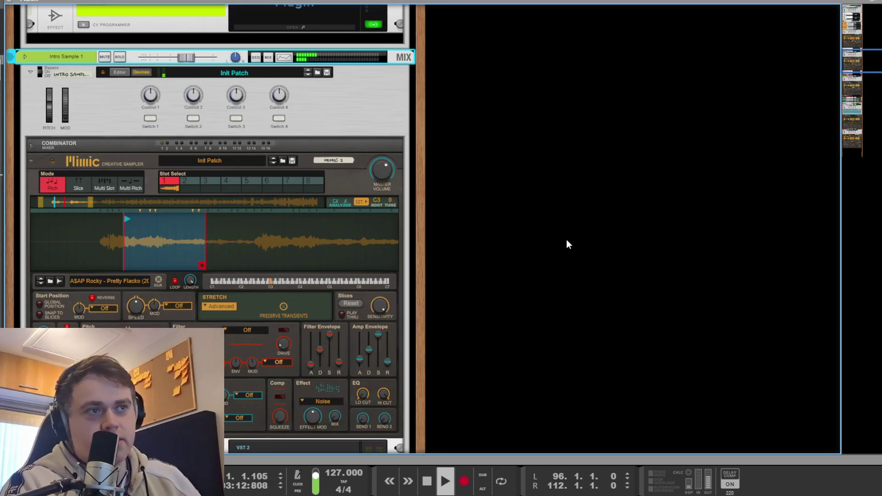
Step: Move the playhead to bar 103 in the sequencer and play the transition briefly
{"action": "key", "text": "F7"}
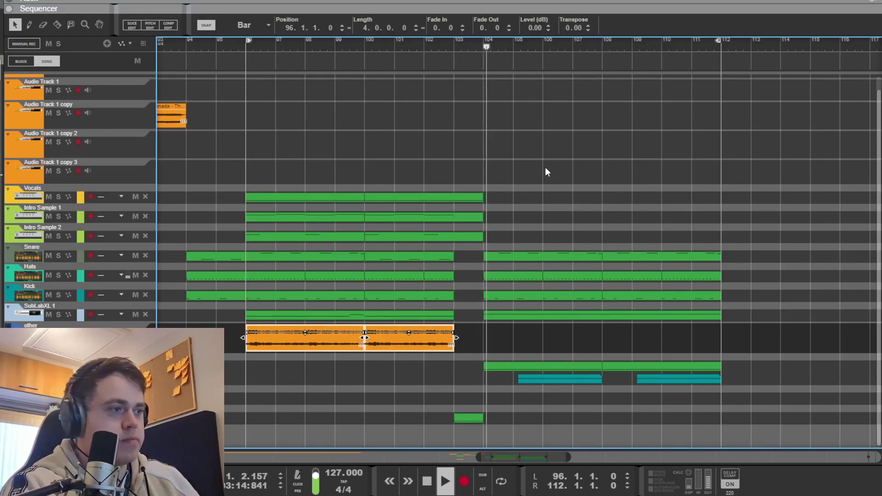
{"action": "left_click", "coordinate": [454, 45]}
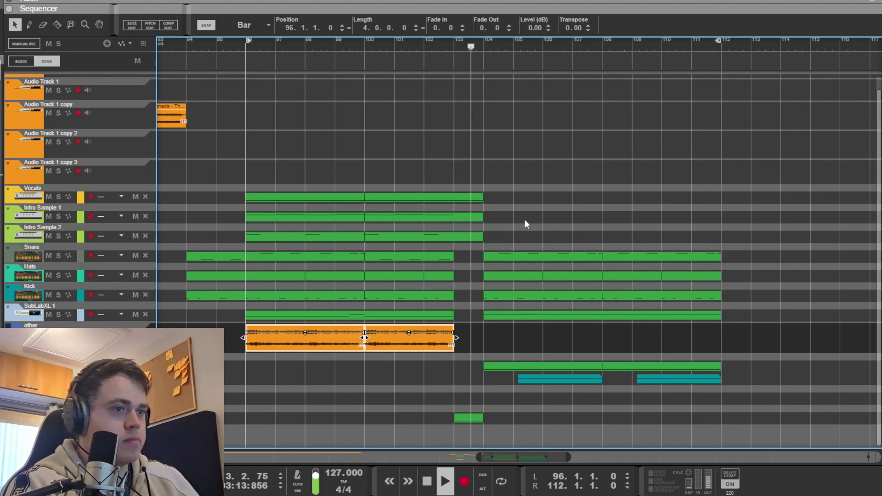
{"action": "key", "text": "space"}
Step: Show the Transition Sample's Mimic sampler in the rack and watch its waveform while playing from bar 103
{"action": "key", "text": "F7"}
{"action": "scroll", "coordinate": [451, 235], "scroll_direction": "down", "scroll_amount": 6}
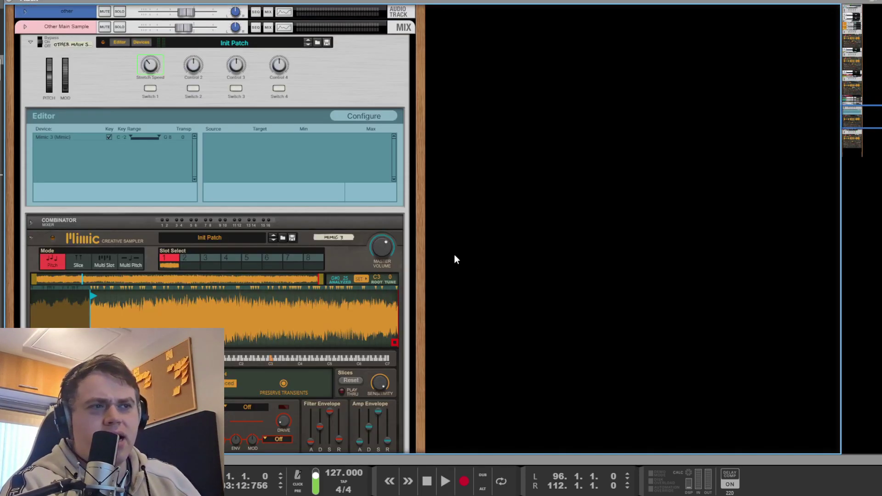
{"action": "scroll", "coordinate": [465, 258], "scroll_direction": "up", "scroll_amount": 4}
{"action": "scroll", "coordinate": [278, 218], "scroll_direction": "down", "scroll_amount": 10}
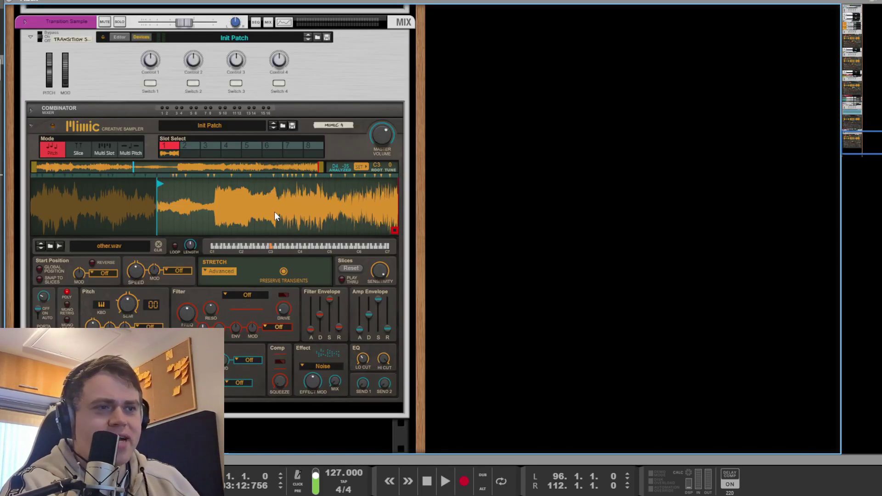
{"action": "key", "text": "space"}
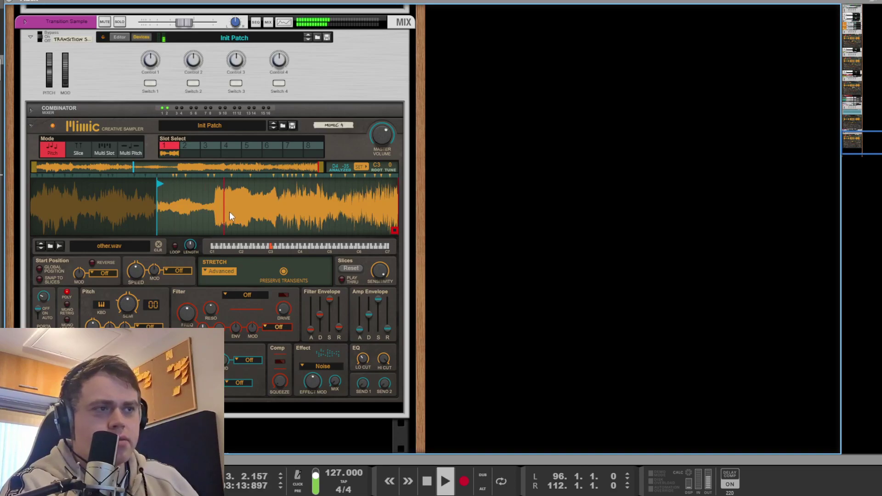
{"action": "key", "text": "space"}
{"action": "left_click", "coordinate": [228, 186]}
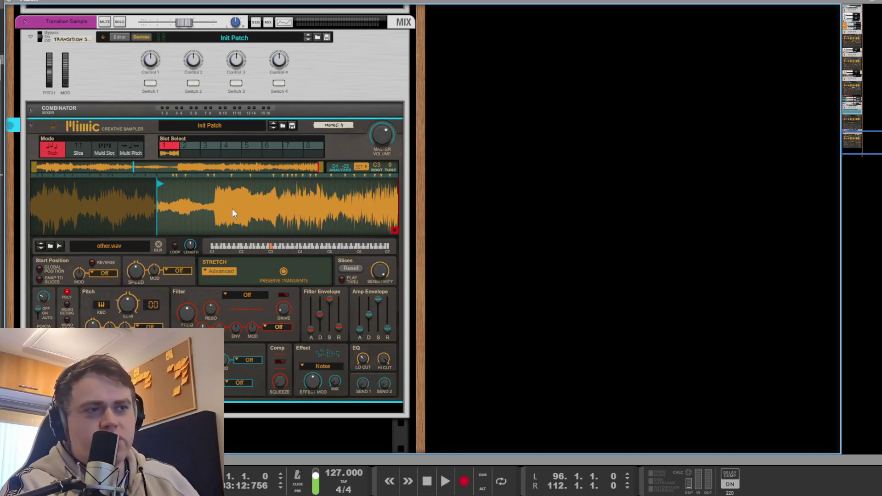
Step: Select the Transition Sample track, replay bar 103 in the sequencer and check the mixer channels
{"action": "key", "text": "F7"}
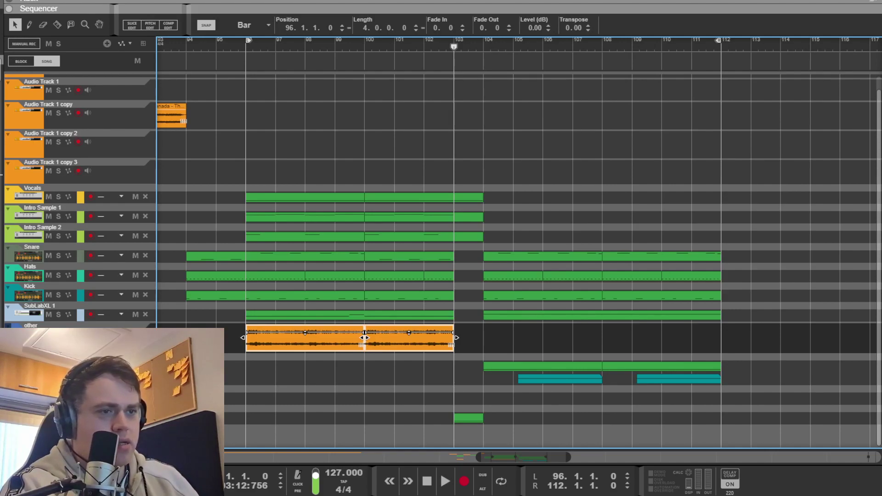
{"action": "left_click", "coordinate": [114, 418]}
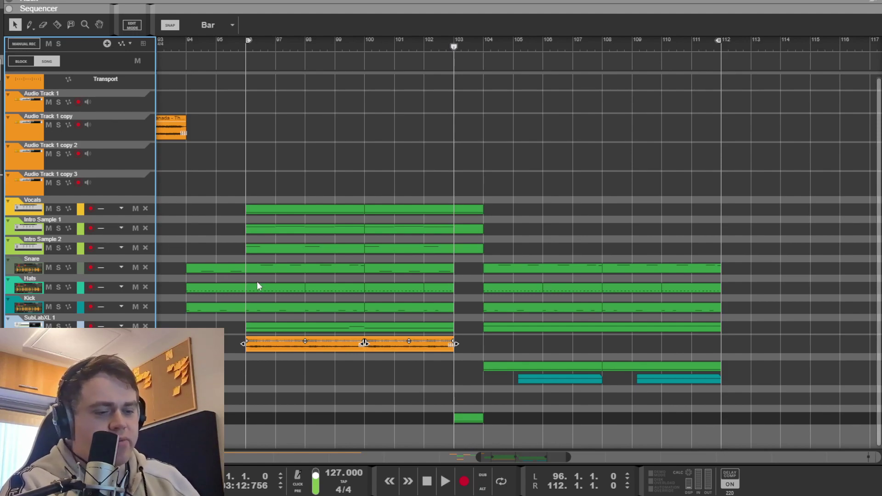
{"action": "key", "text": "space"}
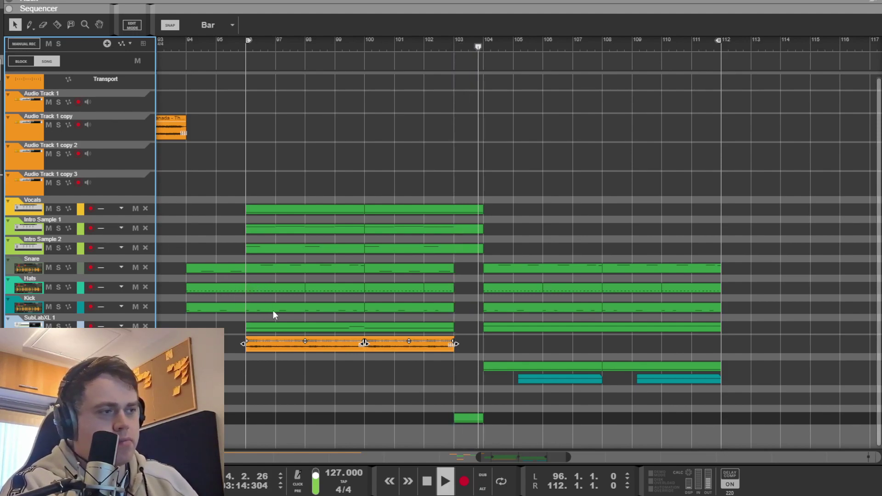
{"action": "key", "text": "space"}
{"action": "key", "text": "F5"}
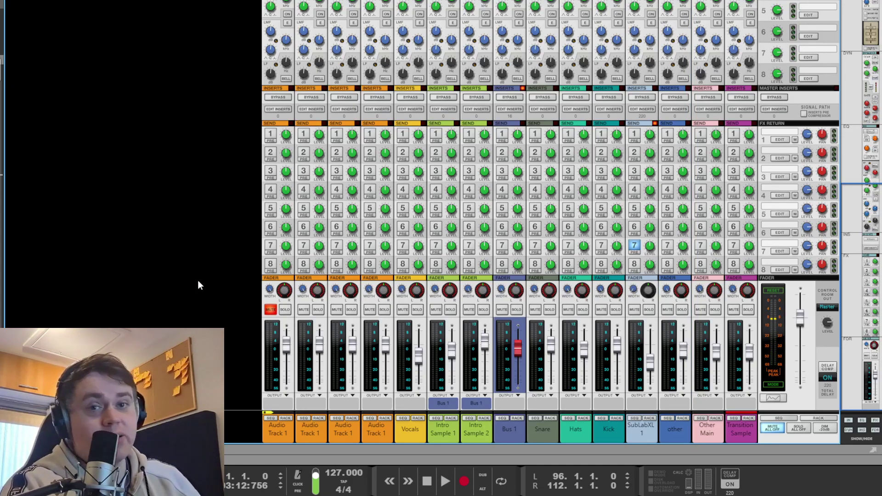
{"action": "key", "text": "F7"}
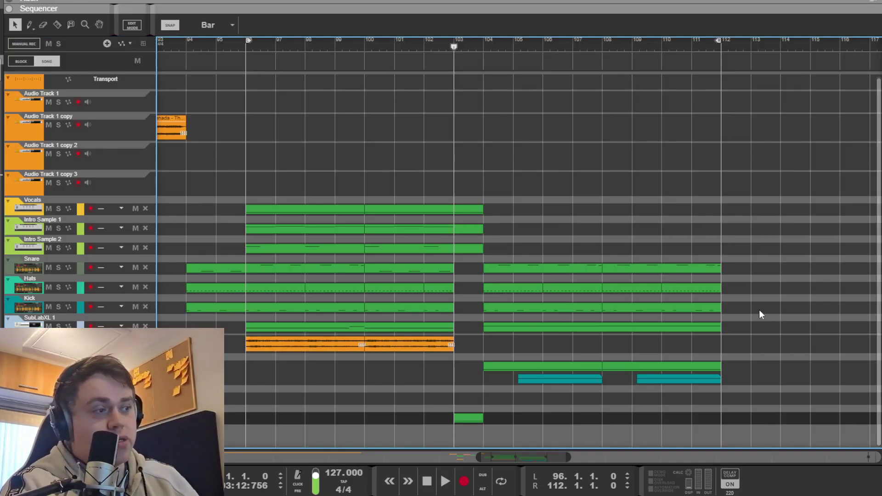
Step: Move the playhead to bar 104, solo the Other Main Sample channel and start playback
{"action": "left_click", "coordinate": [482, 47]}
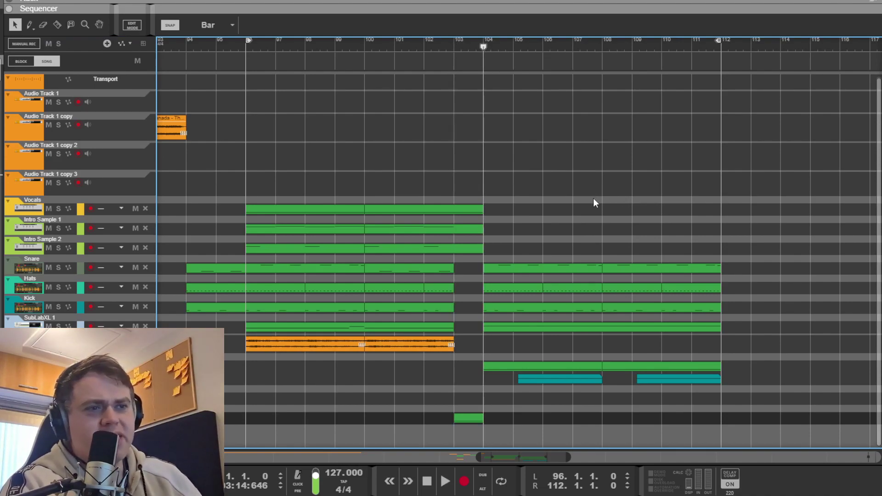
{"action": "key", "text": "F7"}
{"action": "left_click", "coordinate": [716, 310]}
{"action": "key", "text": "space"}
Step: Examine the Mimic sampler behind the Other Main Sample while it plays soloed, check its mixer channel and stop playback
{"action": "key", "text": "F6"}
{"action": "scroll", "coordinate": [452, 254], "scroll_direction": "up", "scroll_amount": 5}
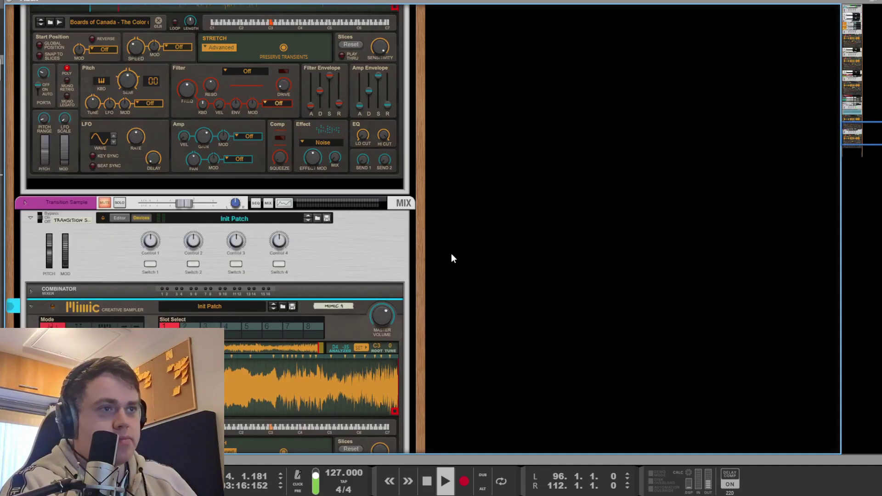
{"action": "scroll", "coordinate": [452, 256], "scroll_direction": "up", "scroll_amount": 4}
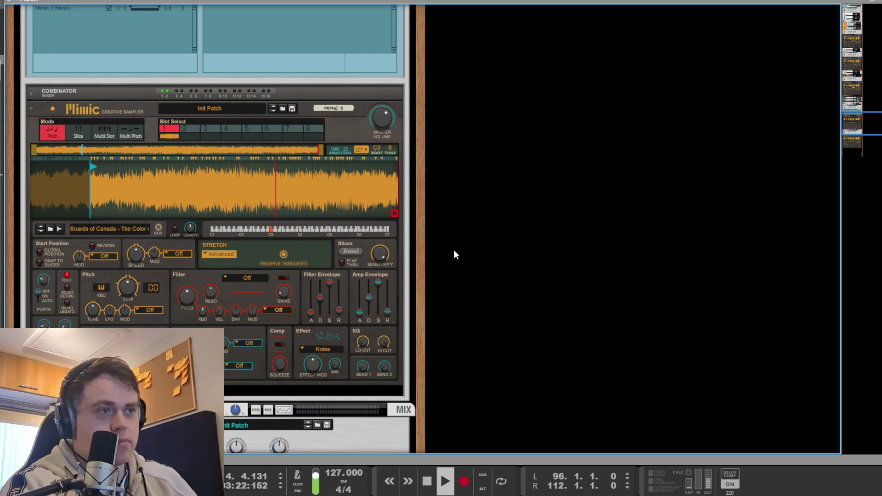
{"action": "key", "text": "F5"}
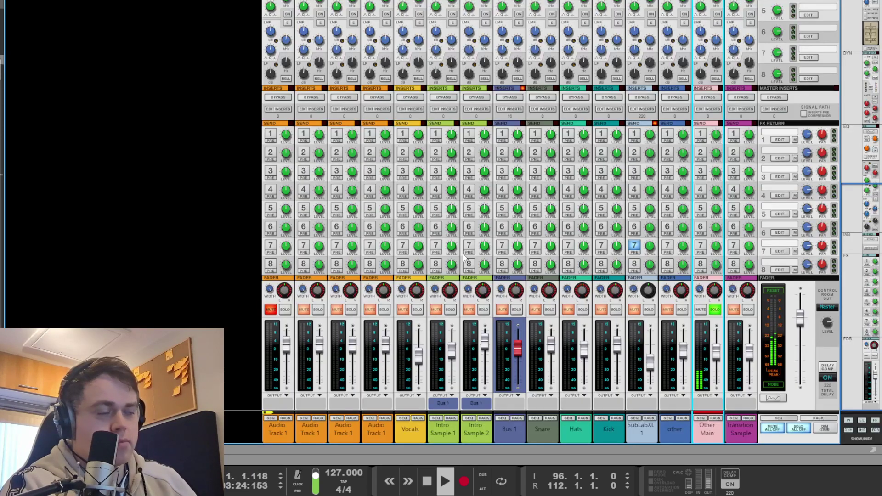
{"action": "key", "text": "F6"}
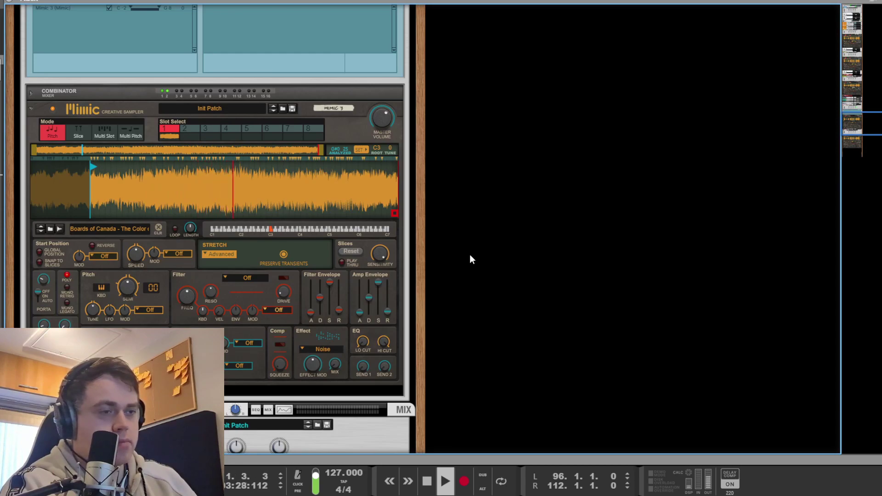
{"action": "key", "text": "space"}
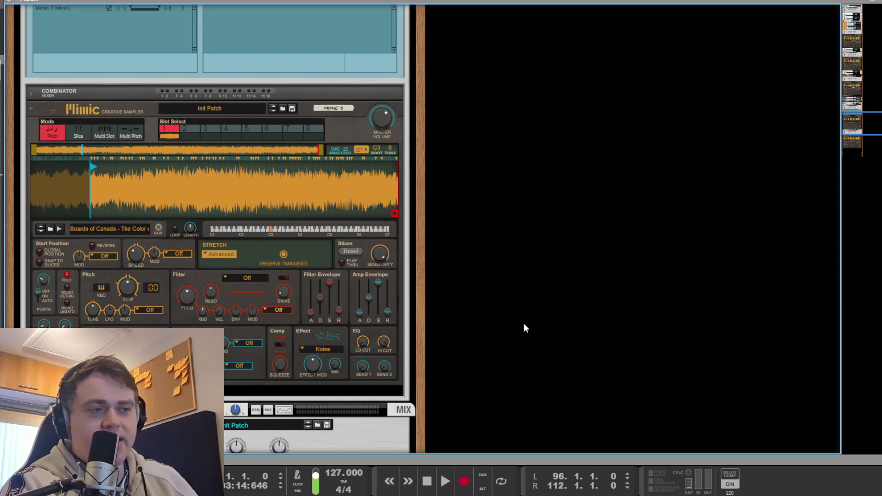
Step: Set the left locator to bar 104 in the sequencer so the loop region spans bars 104 to 112
{"action": "key", "text": "F7"}
{"action": "left_click_drag", "start_coordinate": [478, 451], "coordinate": [516, 427]}
{"action": "left_click_drag", "start_coordinate": [645, 282], "coordinate": [668, 326]}
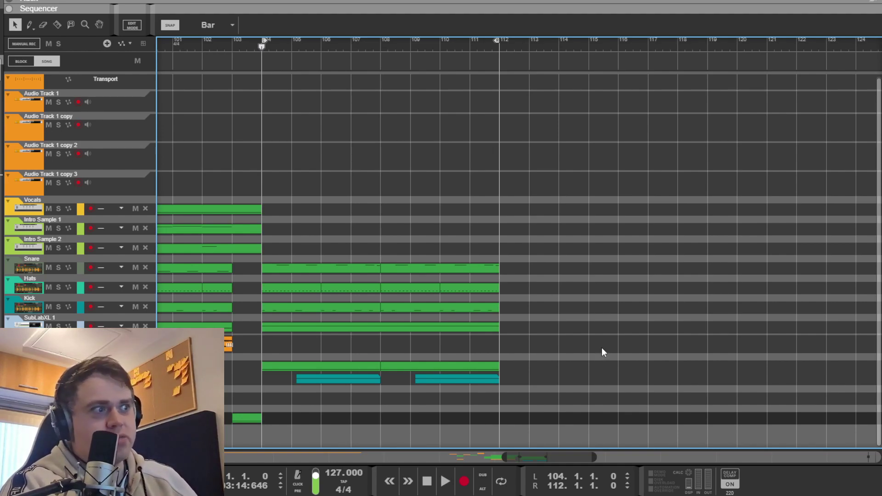
Step: Turn off the solo on the Other Main Sample channel and play the full mix looped from bar 104 to 112
{"action": "key", "text": "F5"}
{"action": "left_click", "coordinate": [716, 312]}
{"action": "key", "text": "space"}
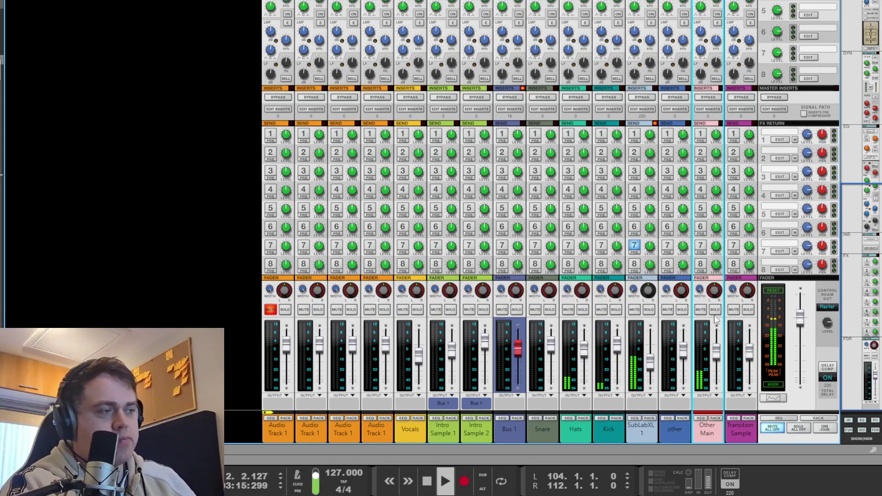
{"action": "key", "text": "F7"}
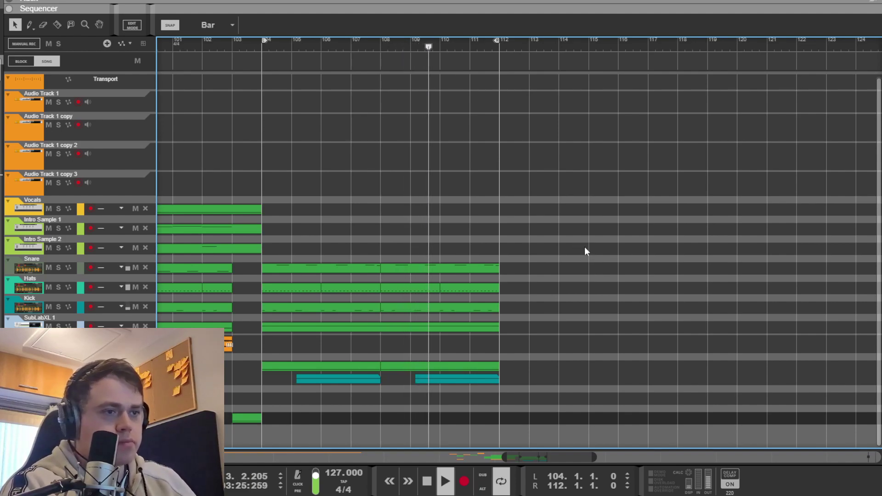
Step: View the Other Main Sample's Mimic in the rack while the full mix loops, then stop playback
{"action": "key", "text": "F6"}
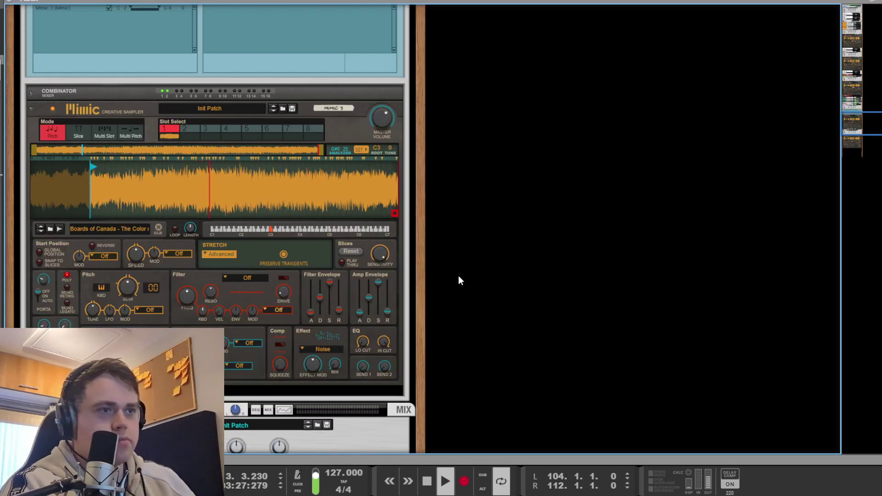
{"action": "scroll", "coordinate": [456, 277], "scroll_direction": "down", "scroll_amount": 2}
{"action": "scroll", "coordinate": [435, 278], "scroll_direction": "up", "scroll_amount": 2}
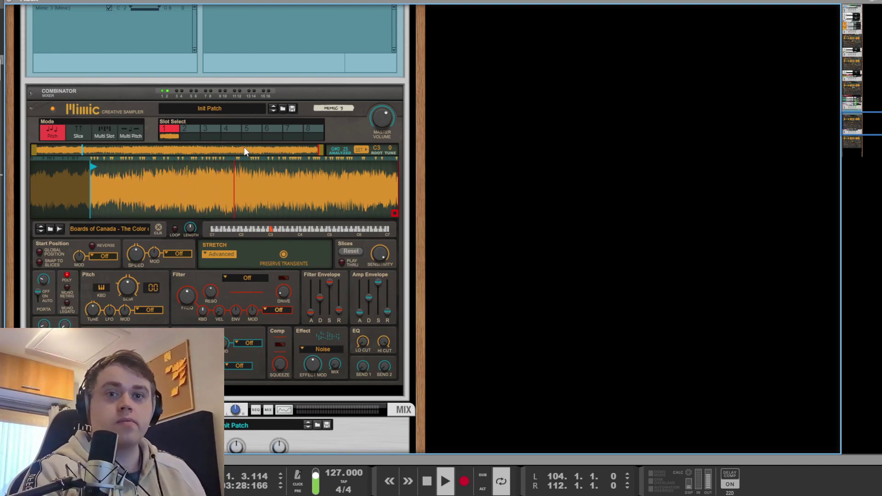
{"action": "key", "text": "space"}
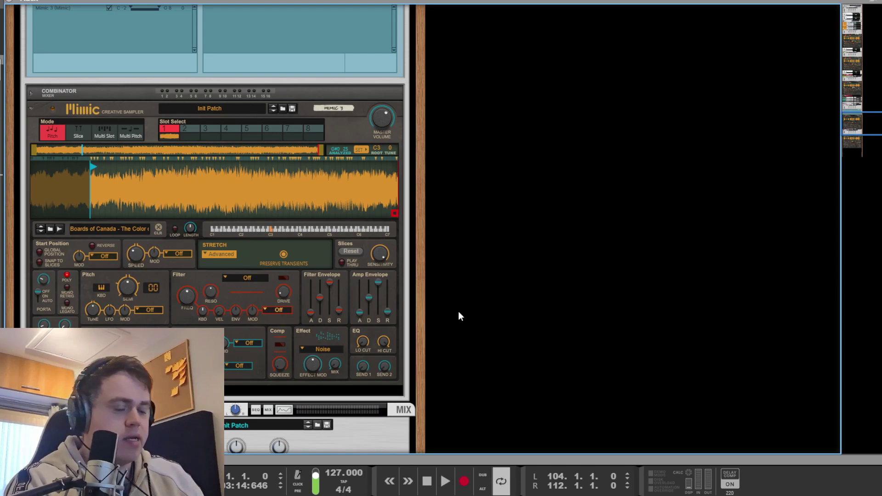
Step: Solo the Kick, Hats and Snare channels and play the drums from bar 104
{"action": "key", "text": "F5"}
{"action": "left_click", "coordinate": [616, 310]}
{"action": "left_click", "coordinate": [582, 310]}
{"action": "left_click", "coordinate": [549, 310]}
{"action": "key", "text": "space"}
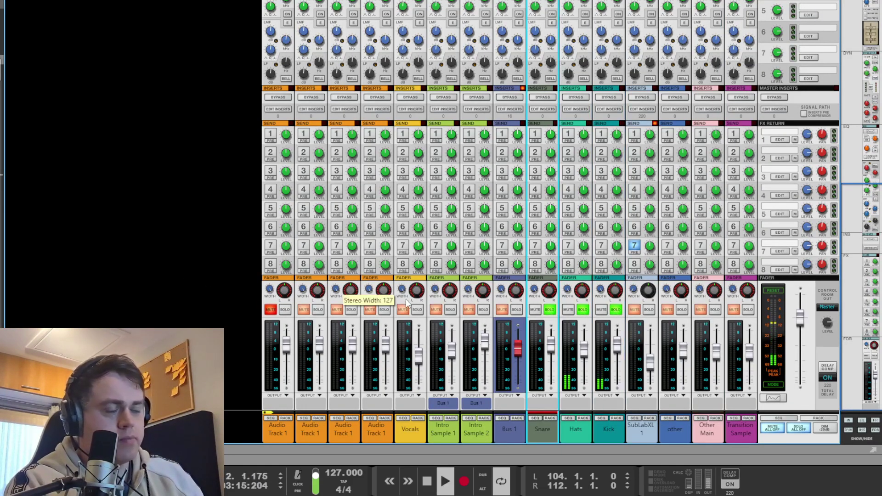
Step: Stop the drum playback and expand the Kick's Mimic sampler in the rack
{"action": "key", "text": "F7"}
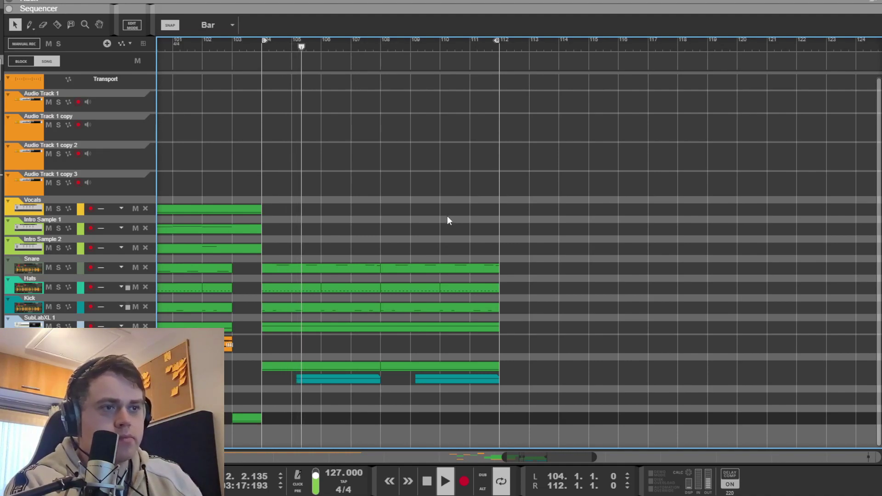
{"action": "key", "text": "F6"}
{"action": "key", "text": "space"}
{"action": "scroll", "coordinate": [410, 228], "scroll_direction": "down", "scroll_amount": 5}
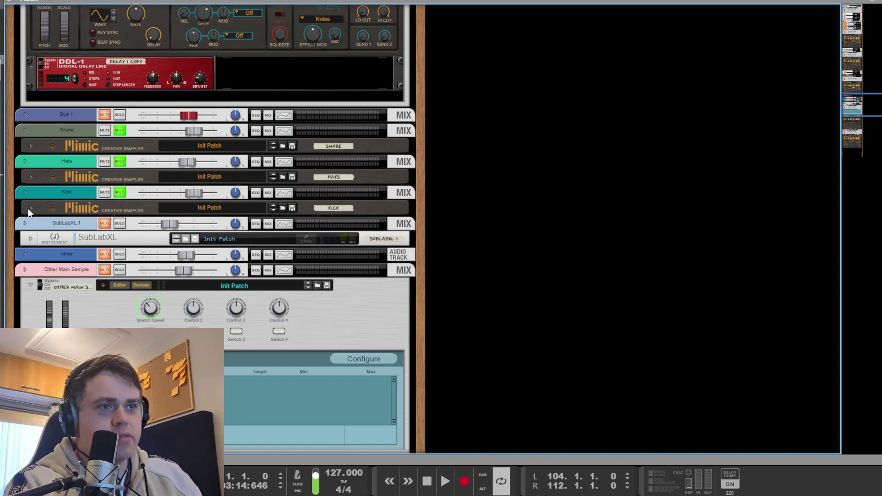
{"action": "left_click", "coordinate": [29, 209]}
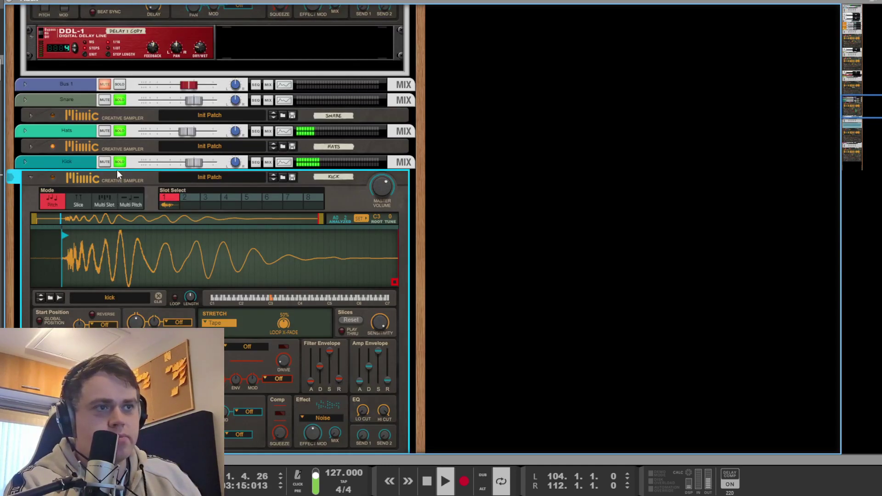
Step: Collapse the Kick's Mimic, show the Hats' Mimic sampler in the rack during playback, and collapse it again
{"action": "left_click", "coordinate": [31, 178]}
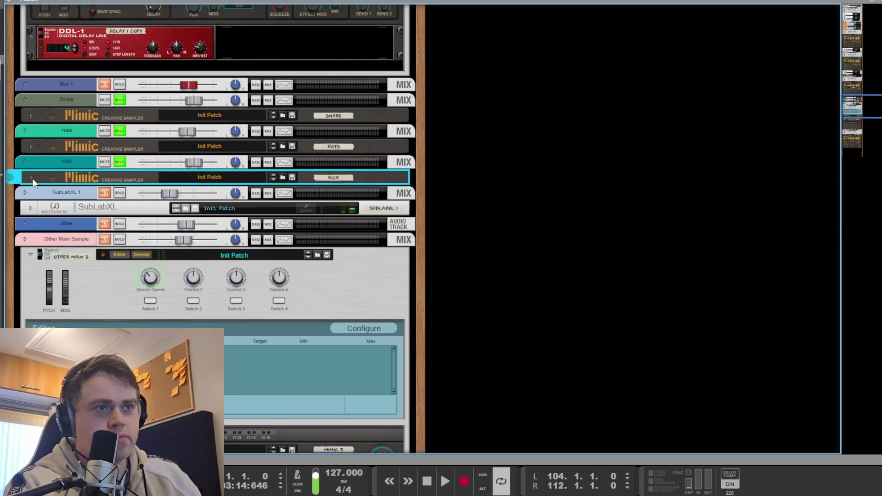
{"action": "left_click", "coordinate": [32, 145]}
{"action": "left_click", "coordinate": [31, 147]}
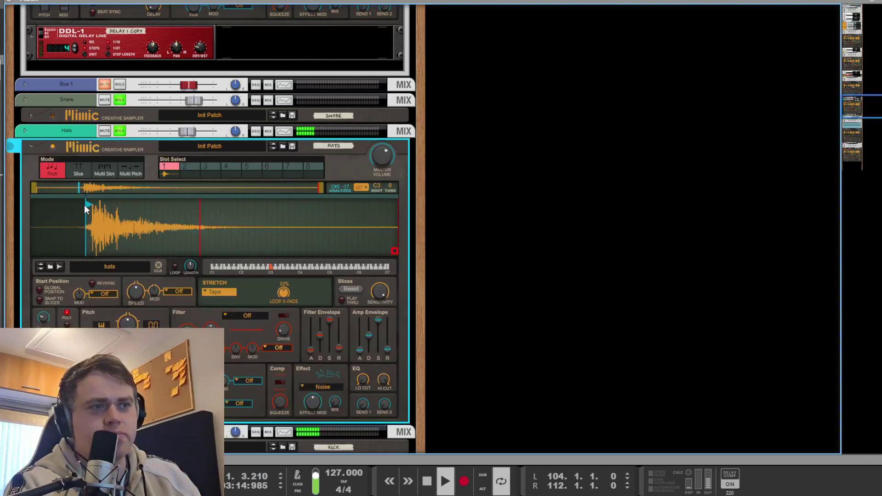
{"action": "left_click", "coordinate": [31, 147]}
Step: Turn off the solo on the Kick, Hats and Snare channels
{"action": "left_click", "coordinate": [120, 161]}
{"action": "left_click", "coordinate": [120, 131]}
{"action": "left_click", "coordinate": [120, 101]}
Step: Solo the SubLabXL 1 channel in the mixer and bring its instrument into view in the rack
{"action": "scroll", "coordinate": [209, 161], "scroll_direction": "up", "scroll_amount": 3}
{"action": "key", "text": "F5"}
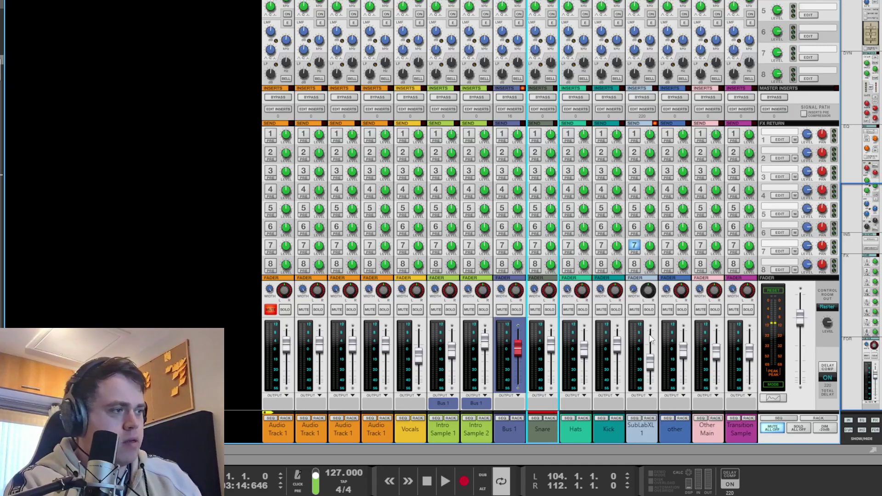
{"action": "left_click", "coordinate": [649, 309]}
{"action": "key", "text": "F6"}
{"action": "scroll", "coordinate": [231, 181], "scroll_direction": "down", "scroll_amount": 5}
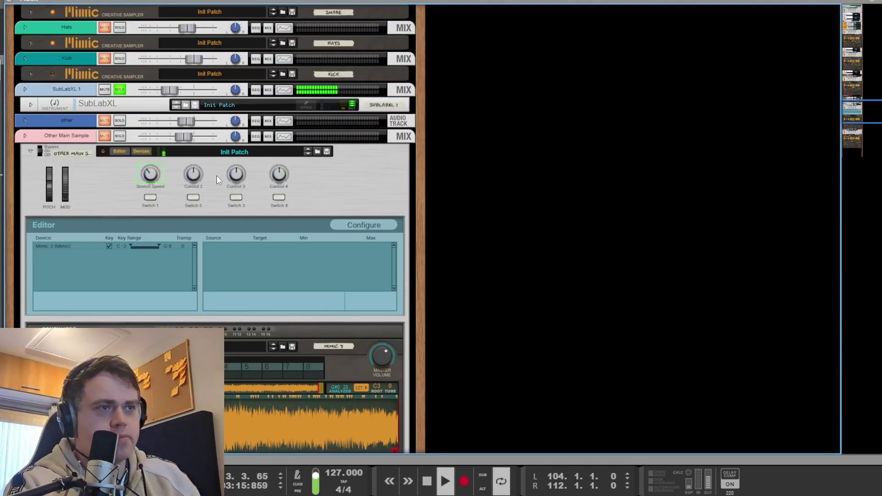
Step: Examine the SubLabXL patch in its plug-in window, close it, and play the soloed bass from bar 104 in the sequencer
{"action": "left_click", "coordinate": [312, 107]}
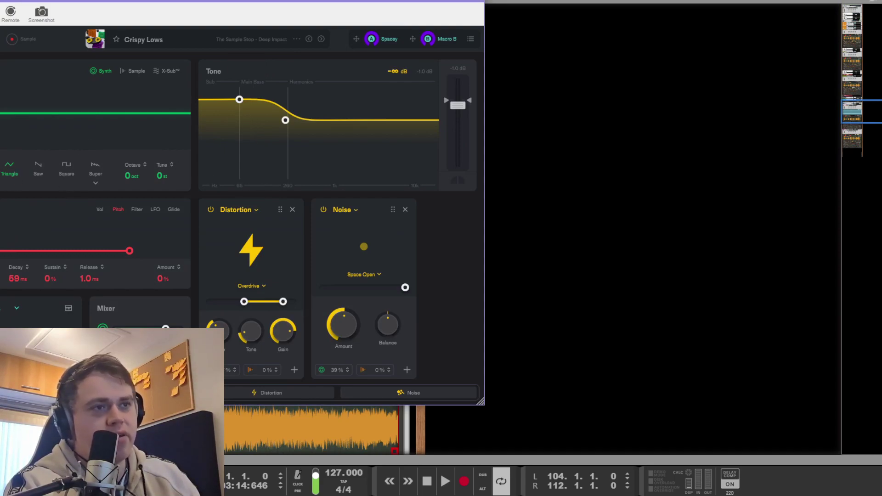
{"action": "left_click", "coordinate": [602, 239]}
{"action": "key", "text": "space"}
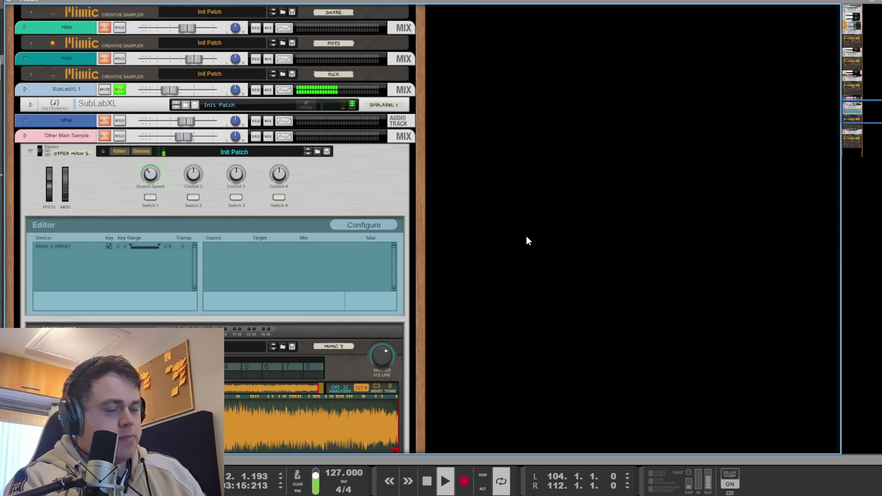
{"action": "key", "text": "F7"}
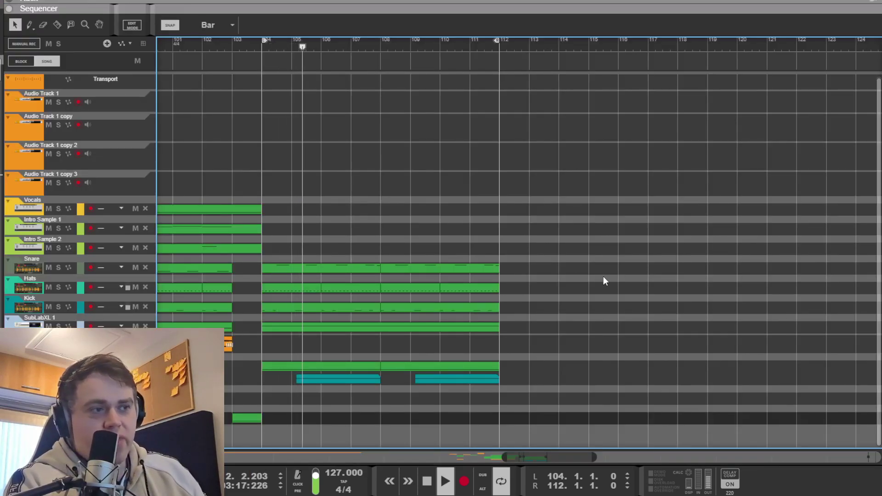
Step: Turn off the SubLabXL 1 solo, select its clip from bar 104 to 112 while the full mix plays, and stop playback
{"action": "key", "text": "F5"}
{"action": "left_click", "coordinate": [651, 310]}
{"action": "left_click", "coordinate": [651, 310]}
{"action": "left_click", "coordinate": [172, 288]}
{"action": "key", "text": "F7"}
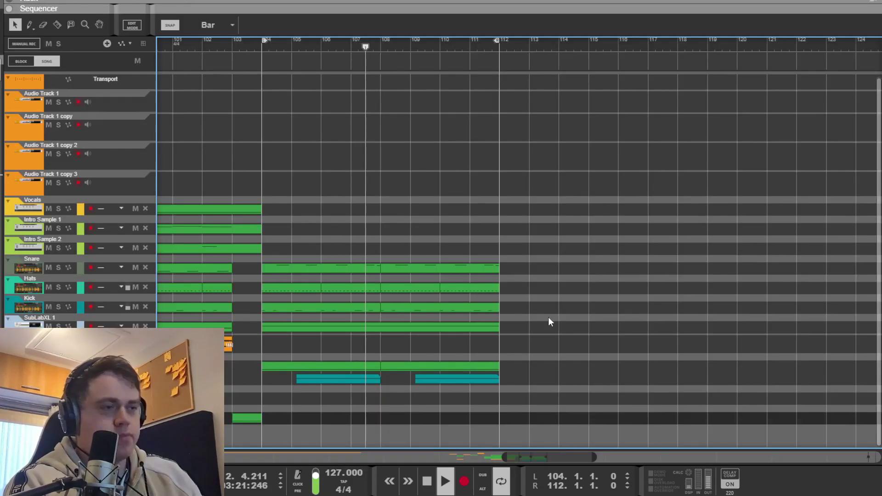
{"action": "left_click_drag", "start_coordinate": [544, 334], "coordinate": [375, 330]}
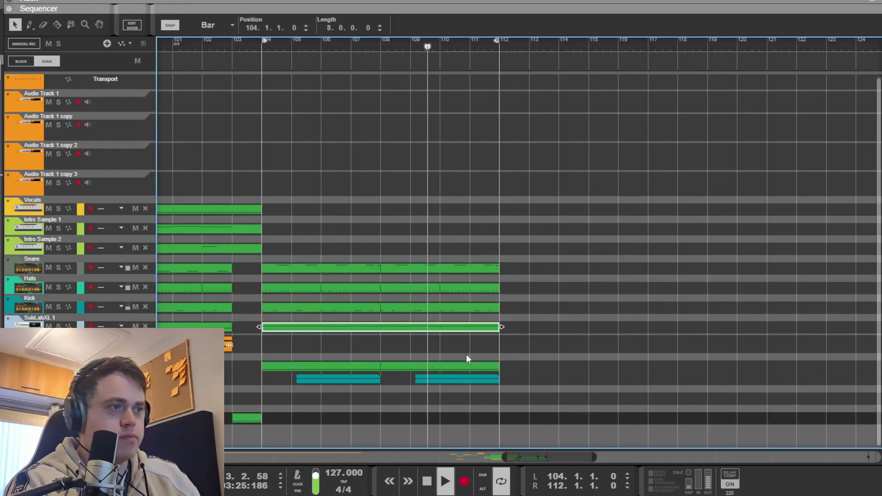
{"action": "key", "text": "space"}
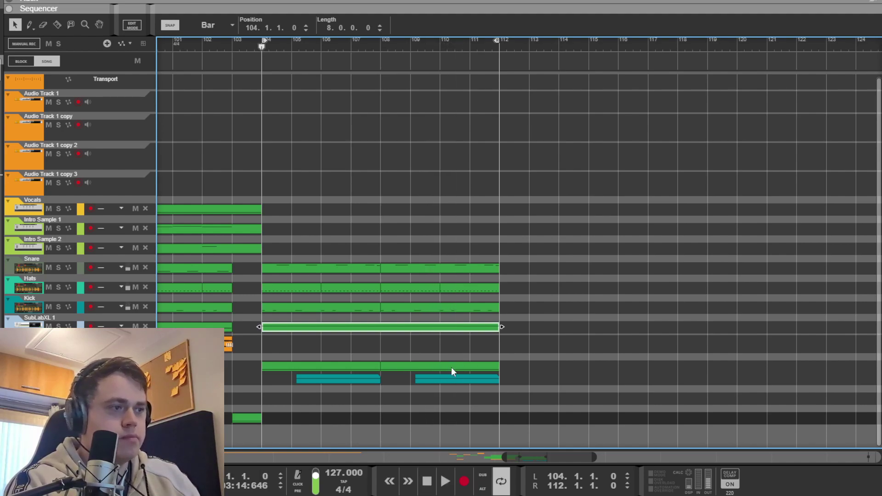
Step: Open The Glue on the master section, move its window into view, and watch its compression during playback before closing it
{"action": "key", "text": "F5"}
{"action": "key", "text": "F6"}
{"action": "scroll", "coordinate": [336, 255], "scroll_direction": "up", "scroll_amount": 10}
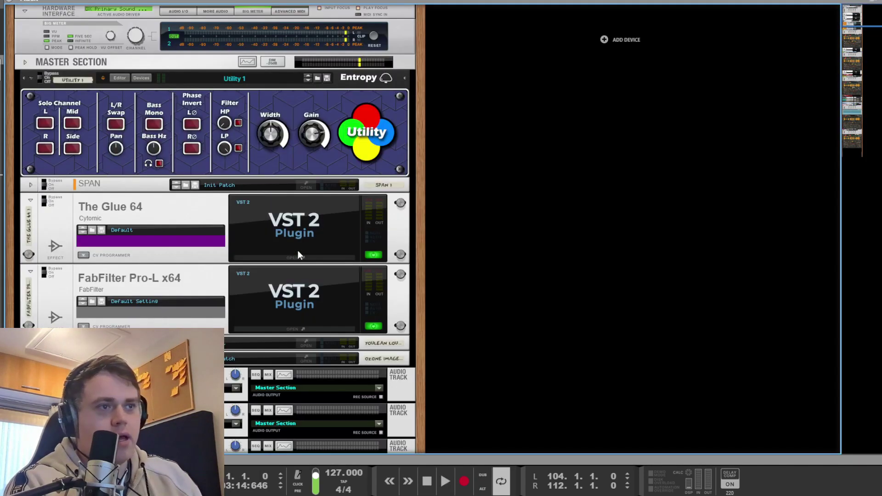
{"action": "left_click", "coordinate": [299, 256]}
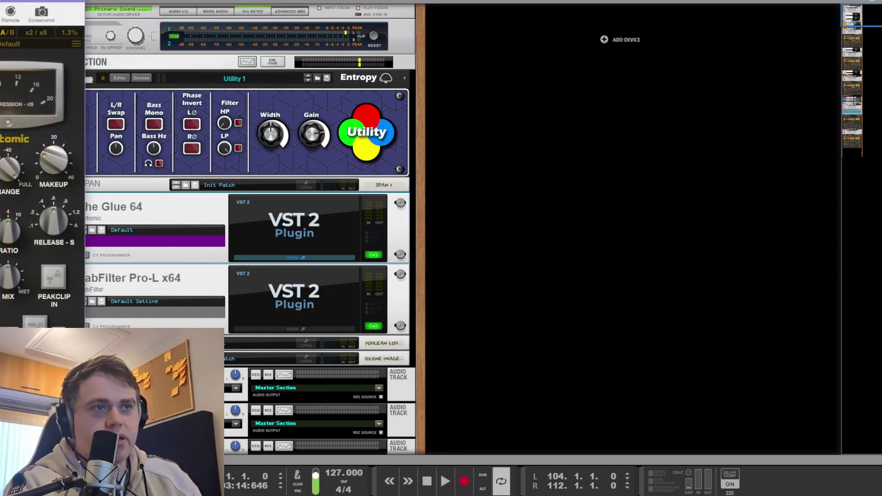
{"action": "left_click_drag", "start_coordinate": [0, 0], "coordinate": [129, 27]}
{"action": "key", "text": "space"}
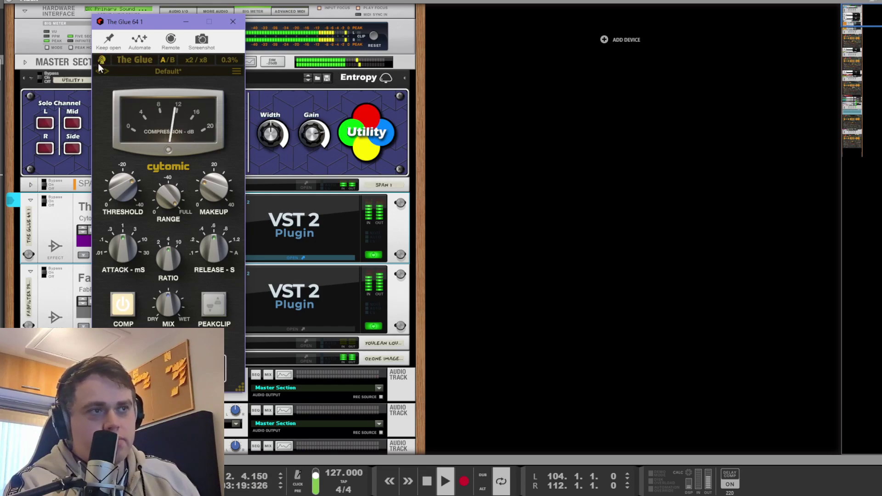
{"action": "left_click", "coordinate": [523, 271]}
Step: Extend the loop in the sequencer by setting the left locator to bar 96
{"action": "key", "text": "F7"}
{"action": "left_click", "coordinate": [645, 352]}
{"action": "left_click_drag", "start_coordinate": [522, 458], "coordinate": [493, 457]}
{"action": "left_click", "coordinate": [272, 44], "text": "ctrl"}
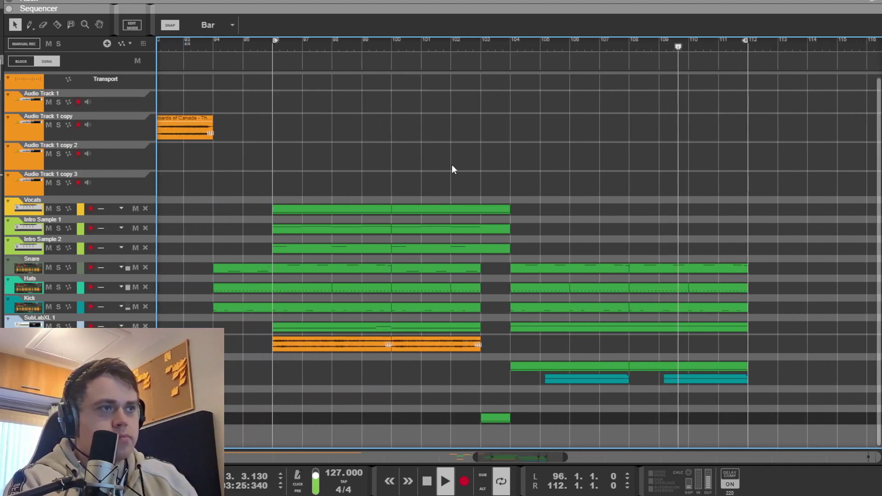
{"action": "left_click_drag", "start_coordinate": [505, 458], "coordinate": [516, 459]}
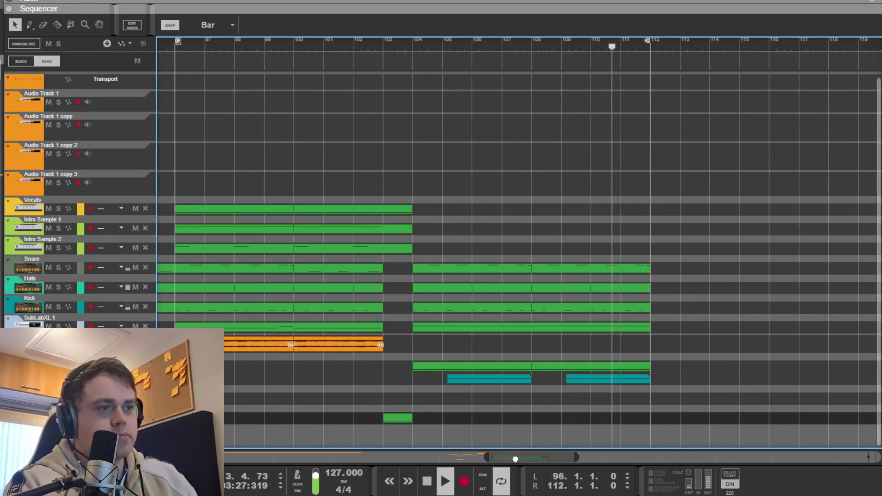
Step: Open the FabFilter Pro-L limiter on the master section, watch it during playback, and stop the track
{"action": "key", "text": "F6"}
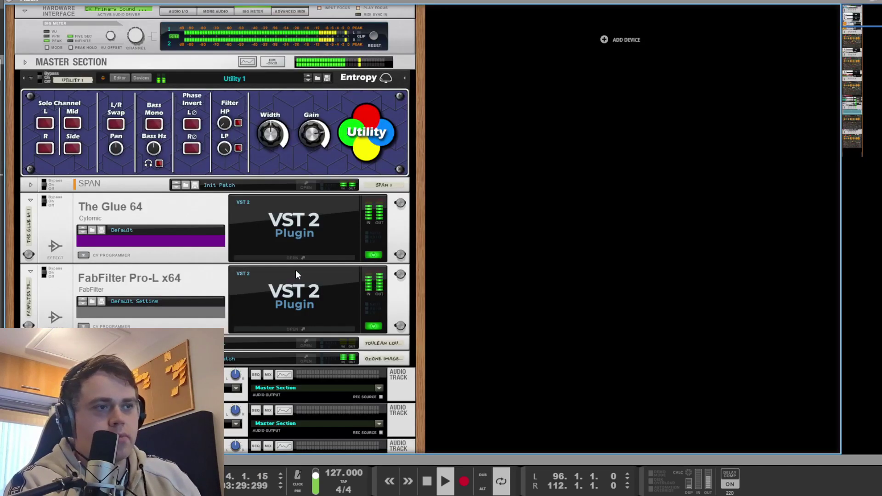
{"action": "double_click", "coordinate": [319, 290]}
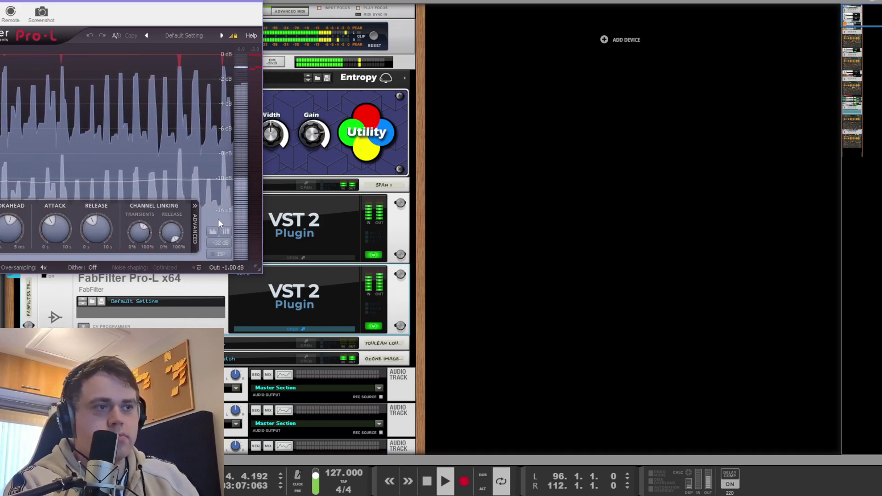
{"action": "key", "text": "space"}
Step: Try lowering Pro-L's output level to about -4.71 dB, and set it back to -1 dB
{"action": "left_click", "coordinate": [224, 268]}
{"action": "left_click_drag", "start_coordinate": [219, 253], "coordinate": [221, 291]}
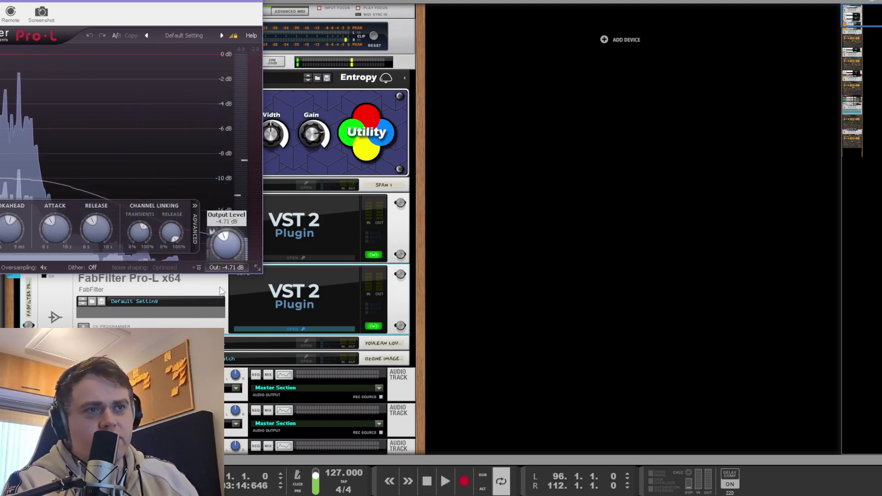
{"action": "double_click", "coordinate": [221, 268]}
{"action": "type", "text": "-1"}
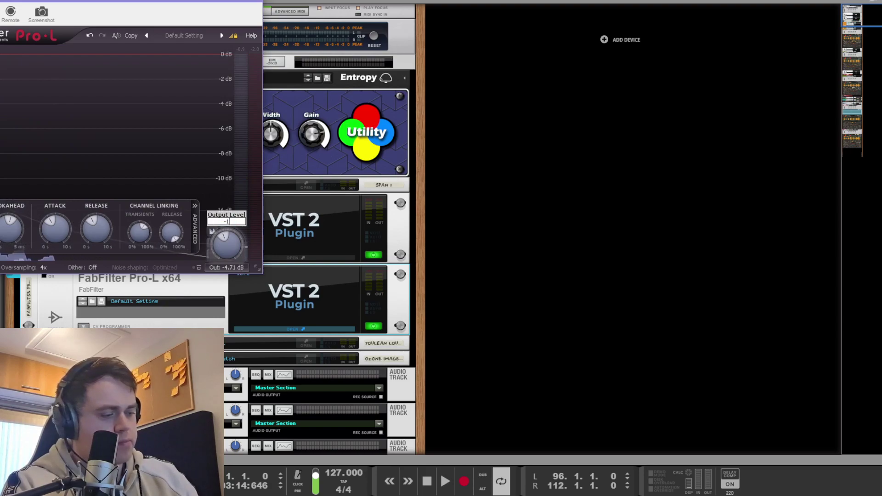
{"action": "key", "text": "Return"}
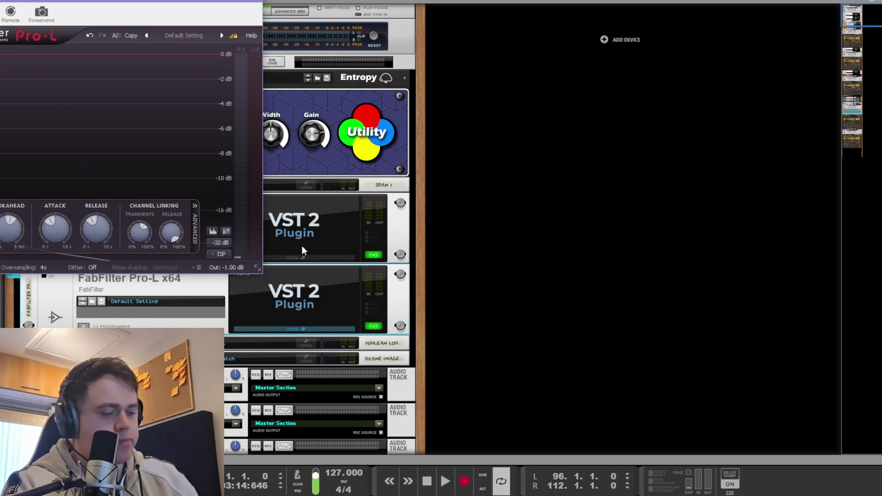
Step: Play the full mix from bar 104 to watch Pro-L's limiting, stop, close the plug-in and return to the sequencer
{"action": "key", "text": "space"}
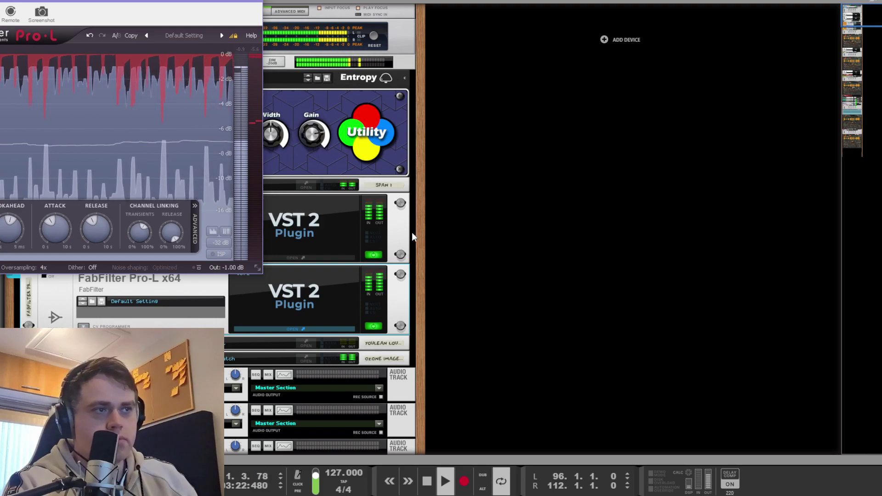
{"action": "key", "text": "space"}
{"action": "left_click", "coordinate": [563, 275]}
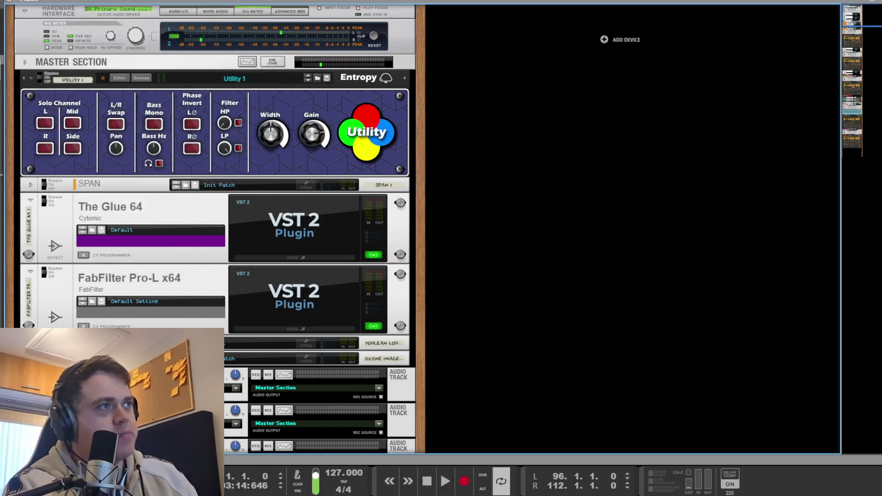
{"action": "key", "text": "F7"}
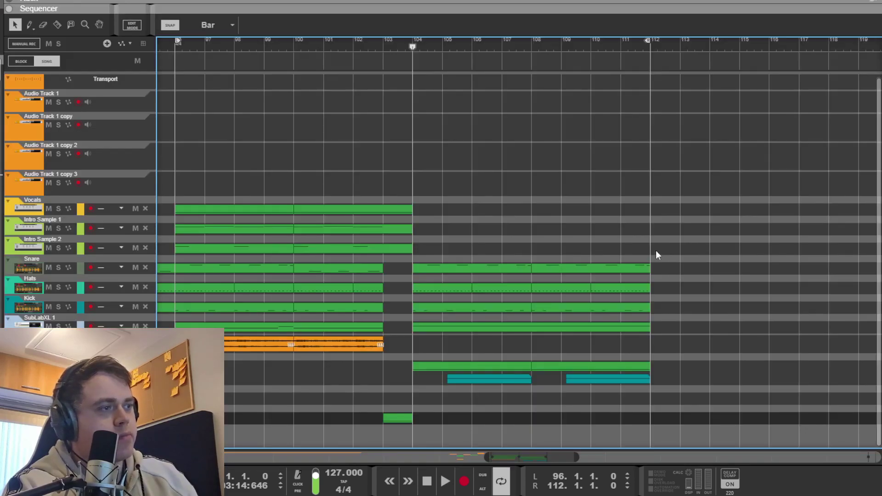